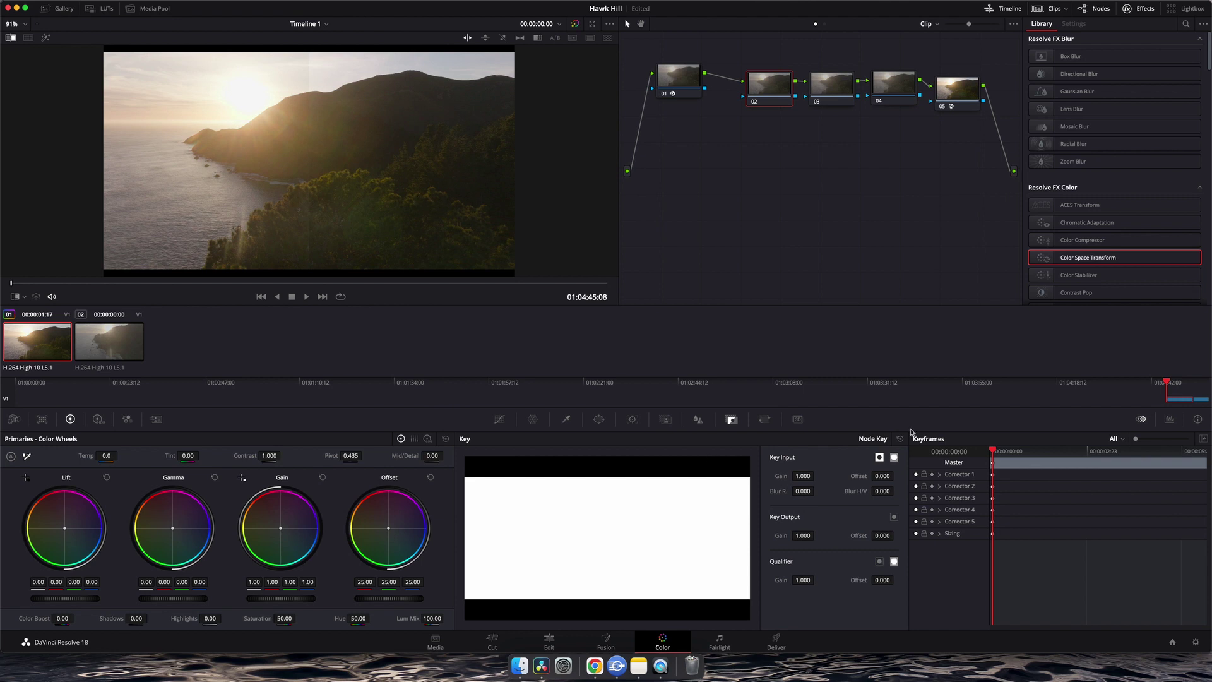
Step: Move to a frame midway through the first clip and set node 02's contrast to about 1.220
left_click(341, 285)
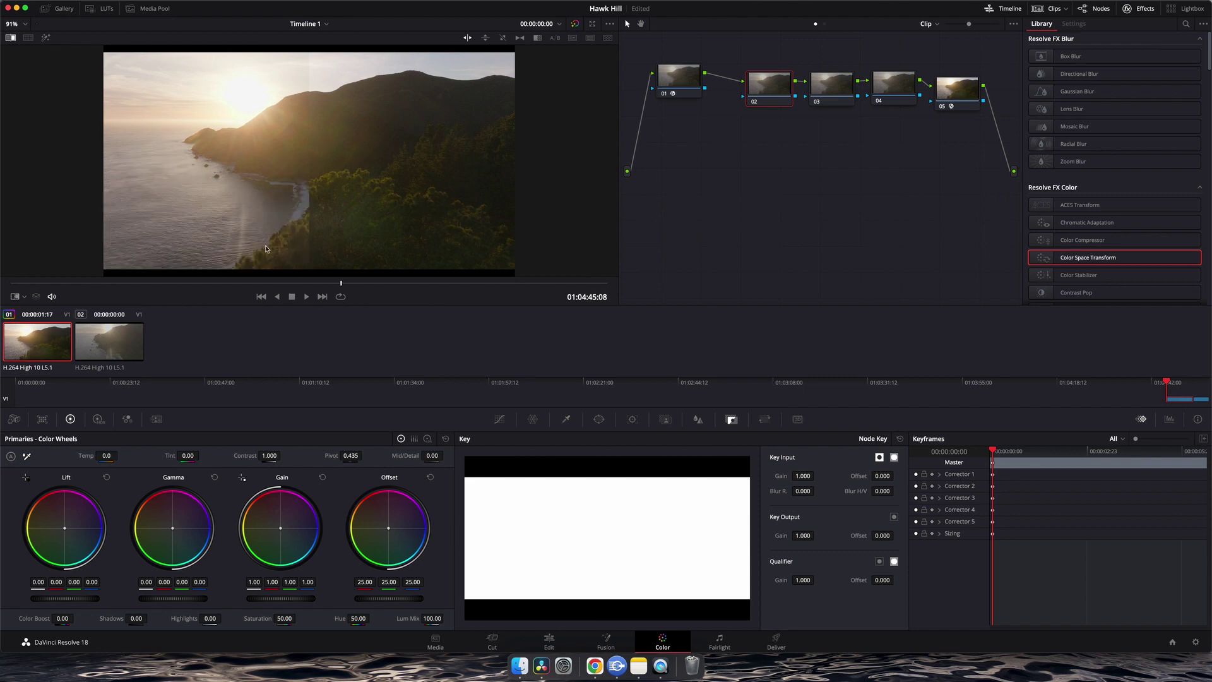
left_click(28, 38)
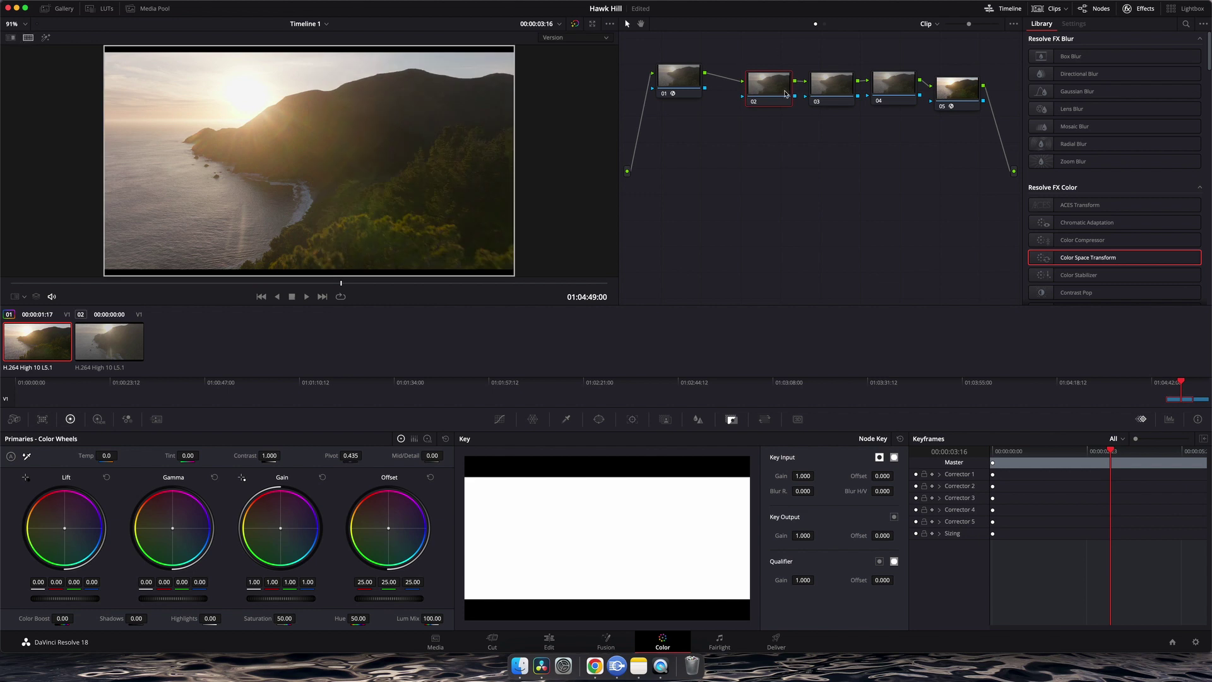
left_click(846, 86)
left_click(776, 81)
mouse_move(269, 455)
left_mouse_down()
mouse_move(295, 455)
mouse_move(283, 455)
left_mouse_up()
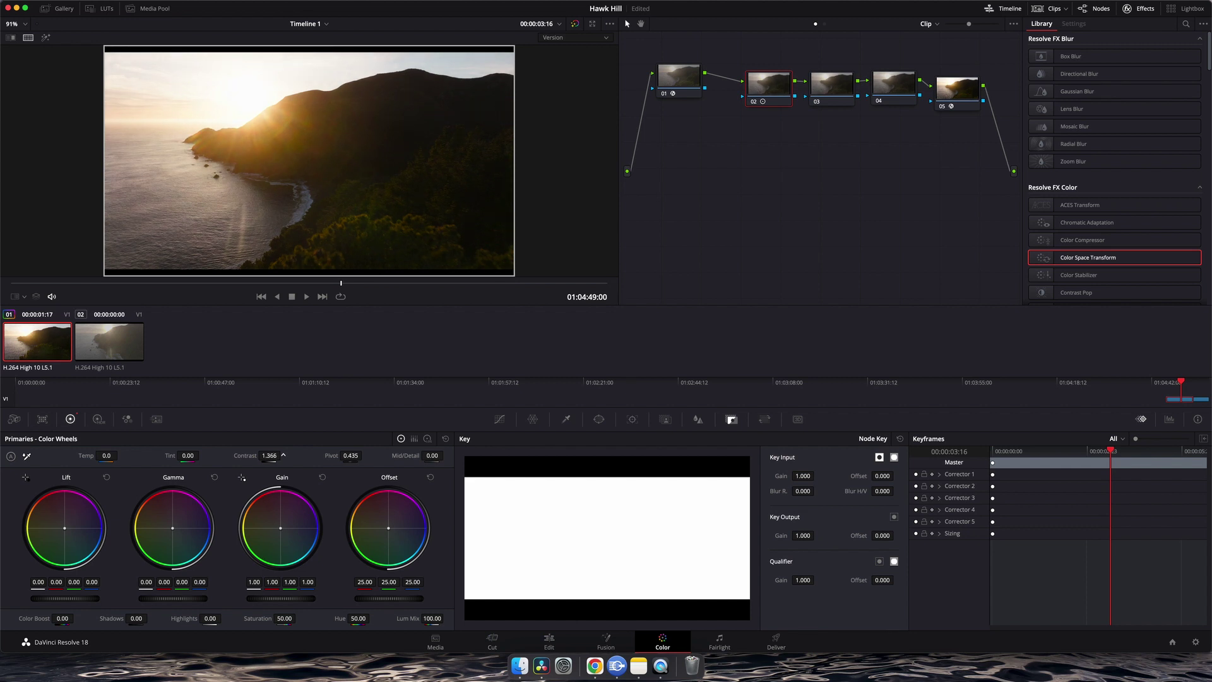
left_click_drag(283, 456, 283, 456)
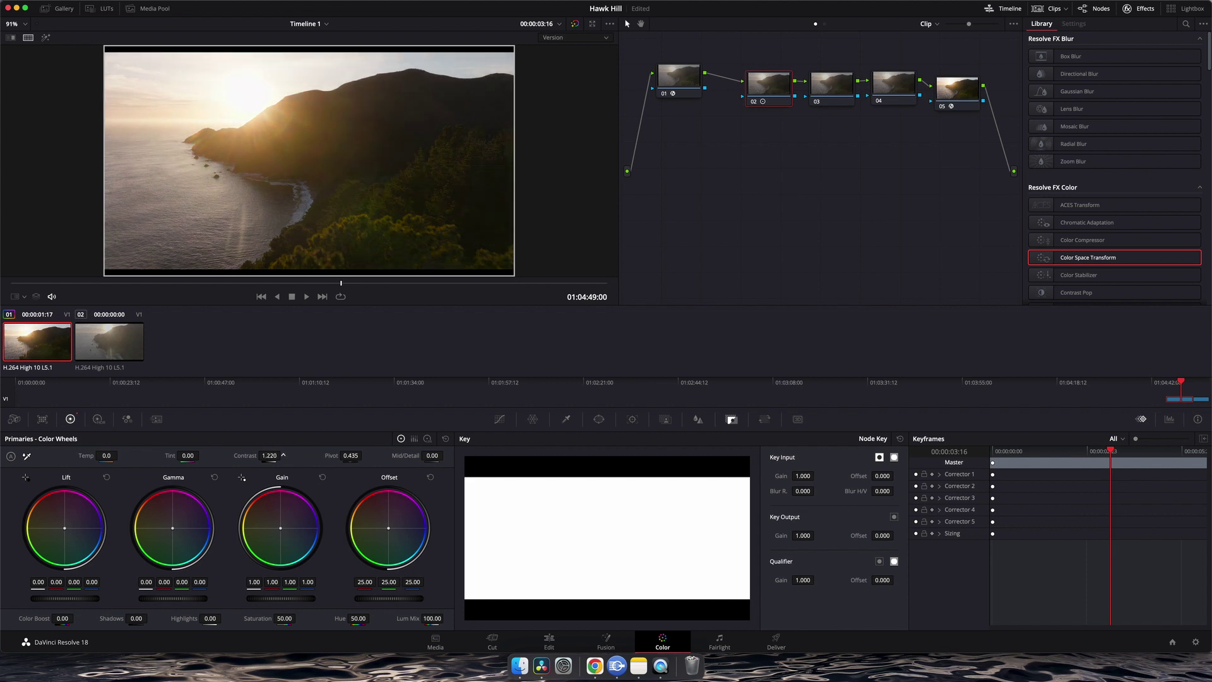
Step: On node 03, add a point in the lower part of the custom curve and shift the black point inward to deepen the shadows
left_click(830, 101)
left_click(499, 419)
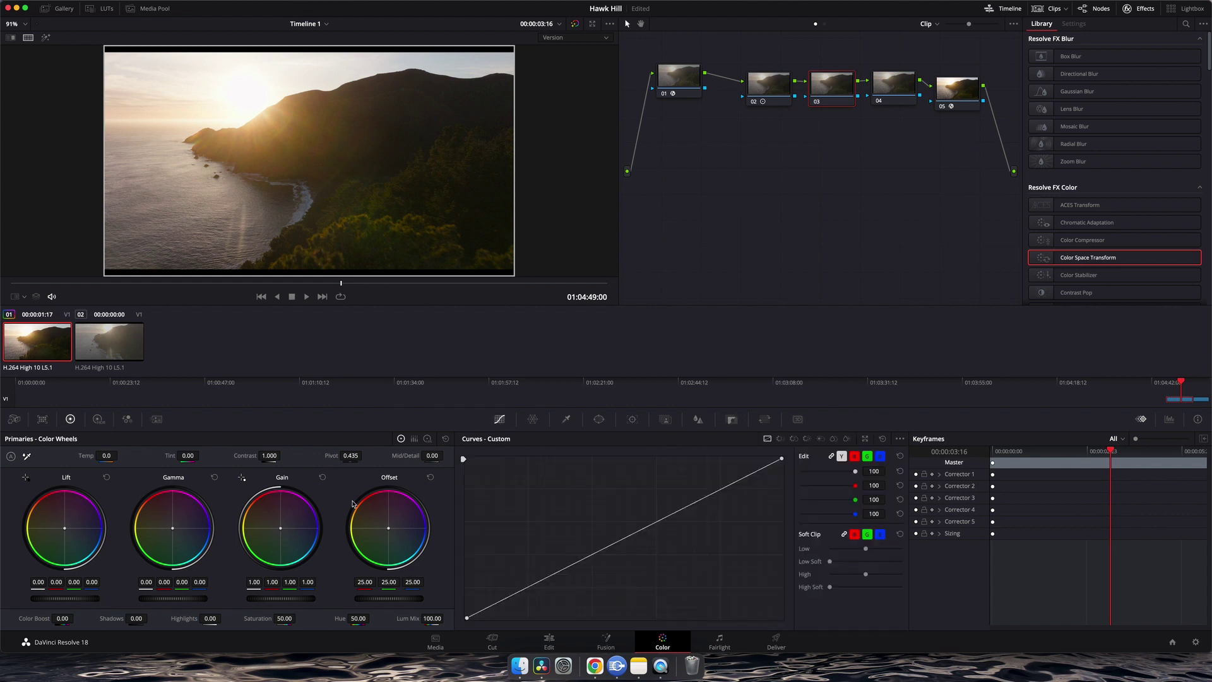
left_click(542, 580)
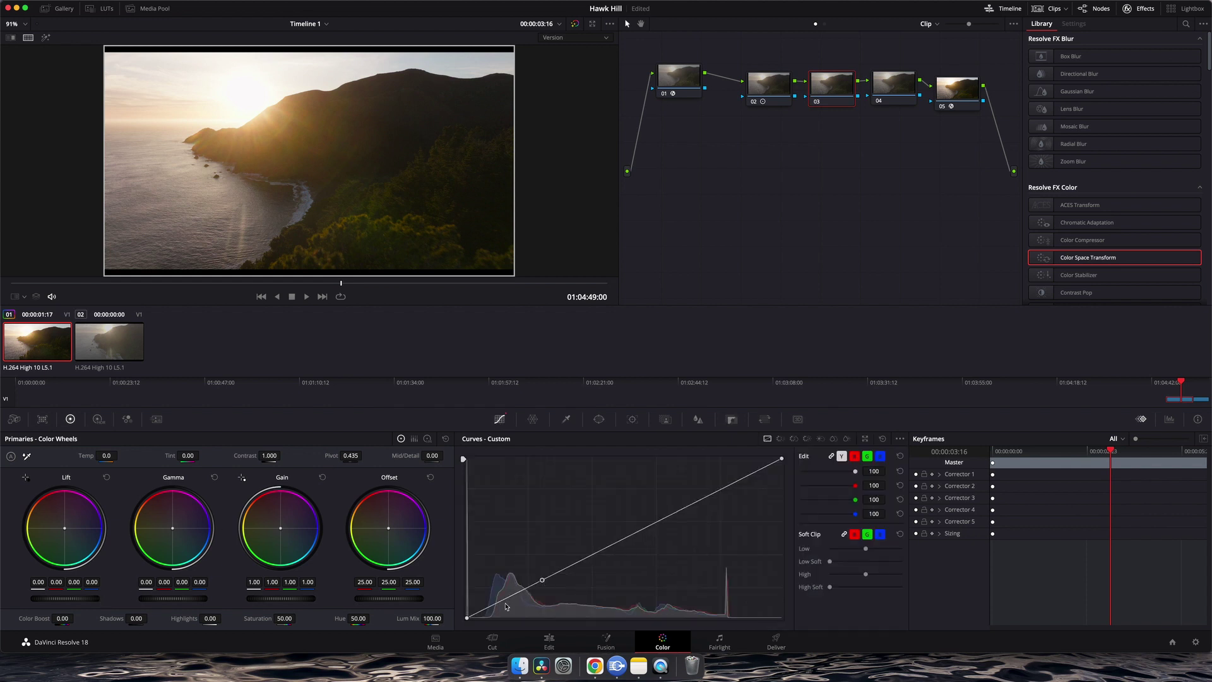
mouse_move(470, 620)
left_mouse_down()
mouse_move(499, 629)
mouse_move(488, 630)
left_mouse_up()
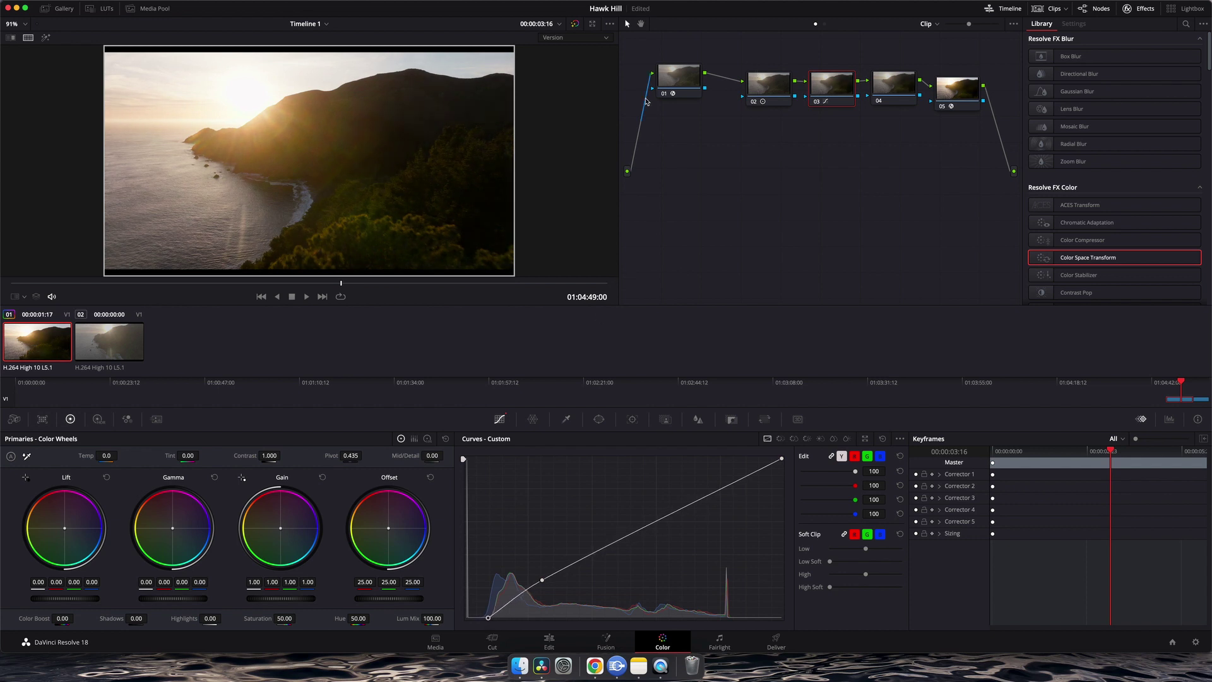
Step: Compare the image with nodes 03 and 02 disabled and re-enabled, leaving both nodes active
left_click(817, 102)
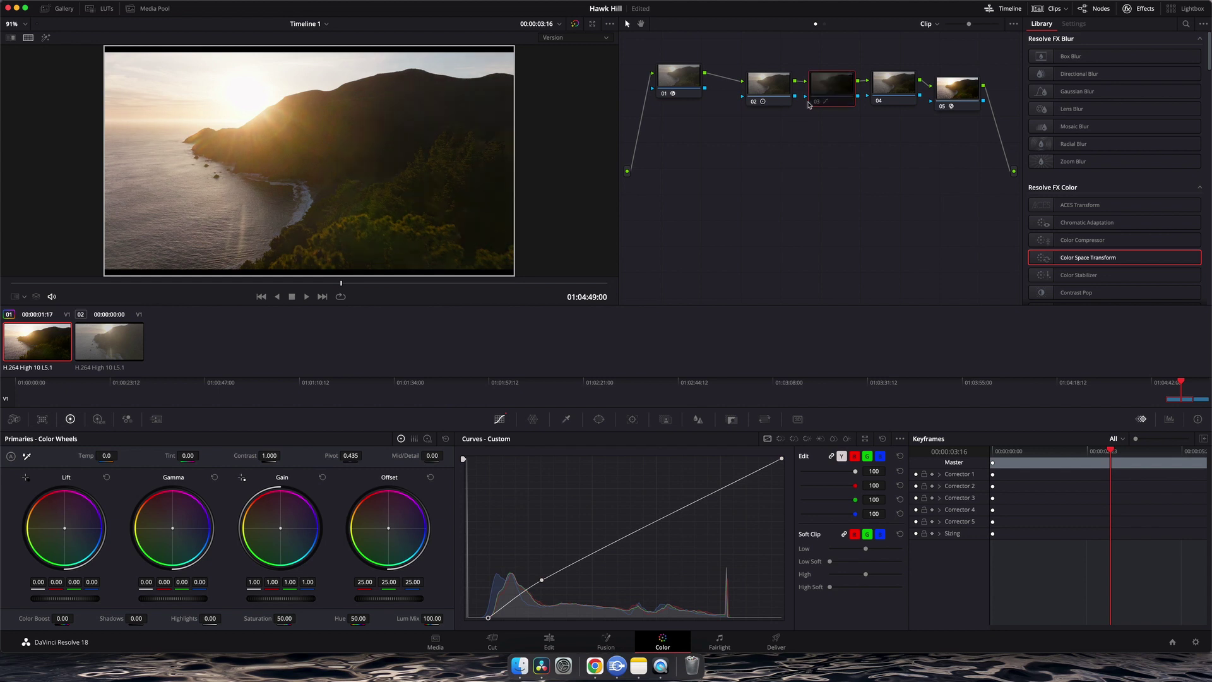
left_click(753, 102)
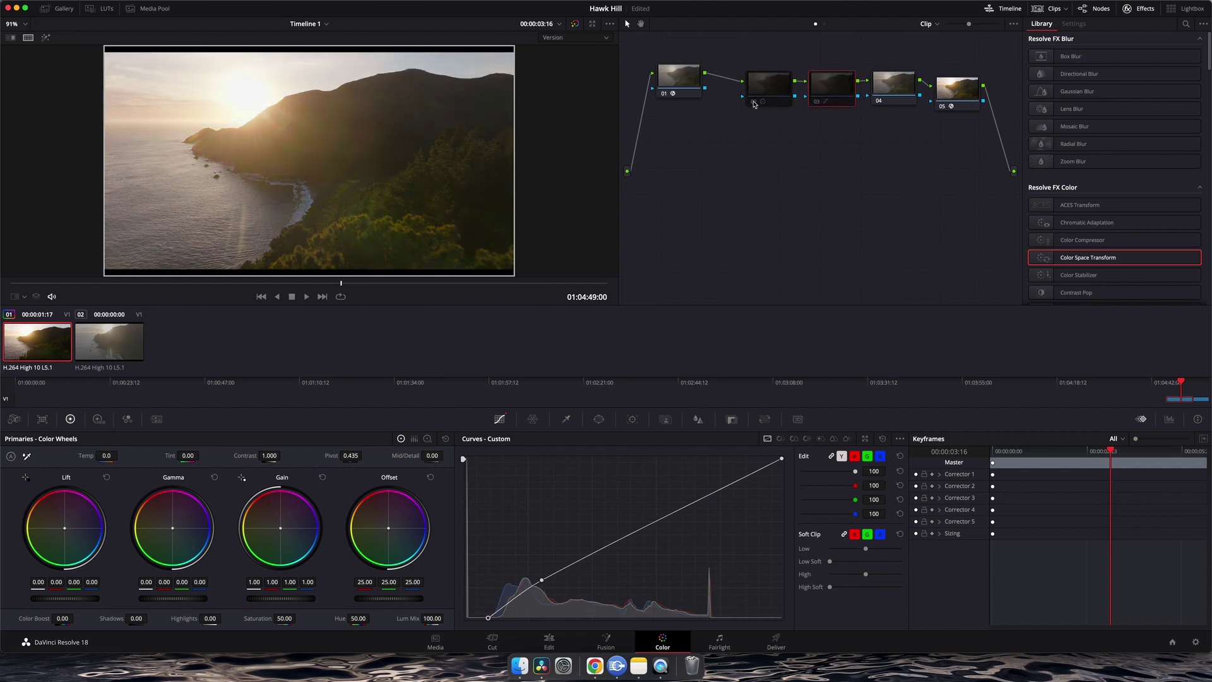
left_click(754, 102)
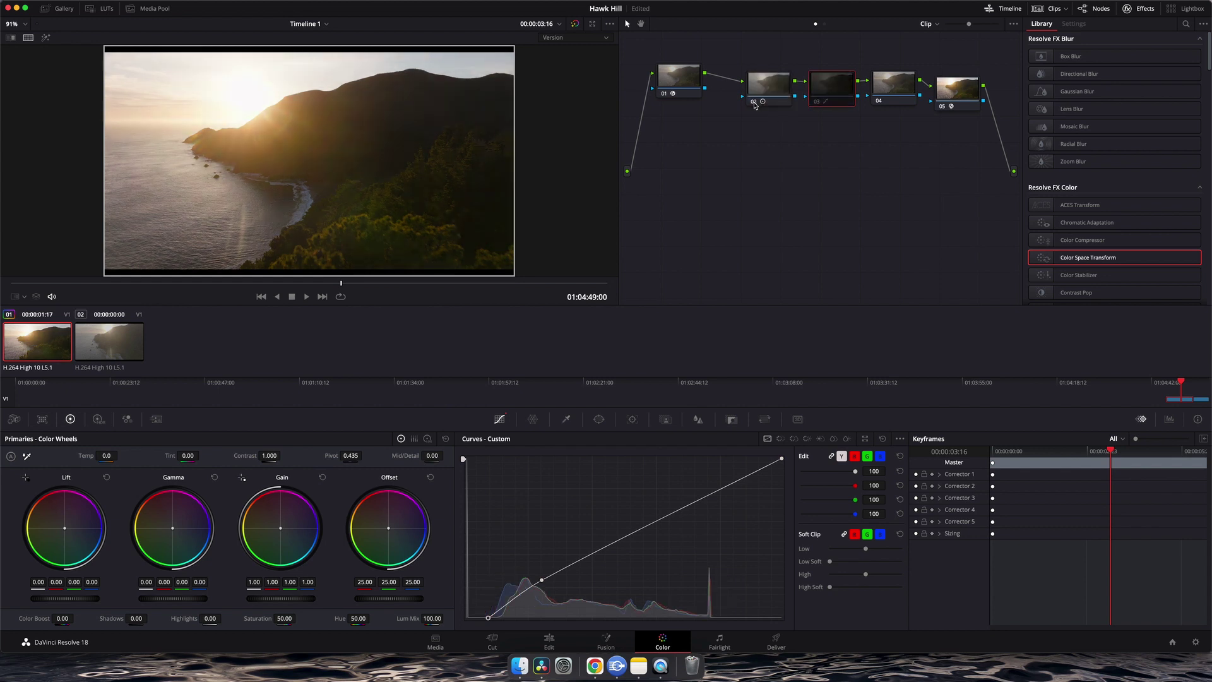
left_click(819, 103)
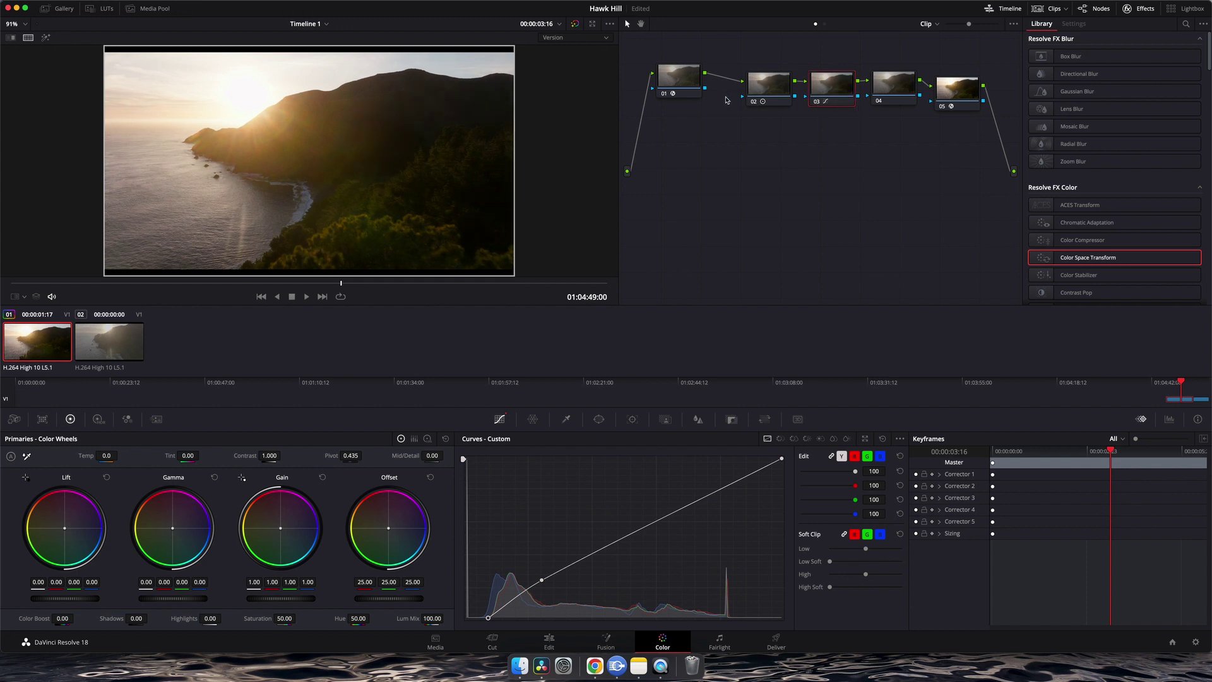
Step: Review the graded clip in full-screen playback up to the start of the second clip
key("super+f")
mouse_move(793, 155)
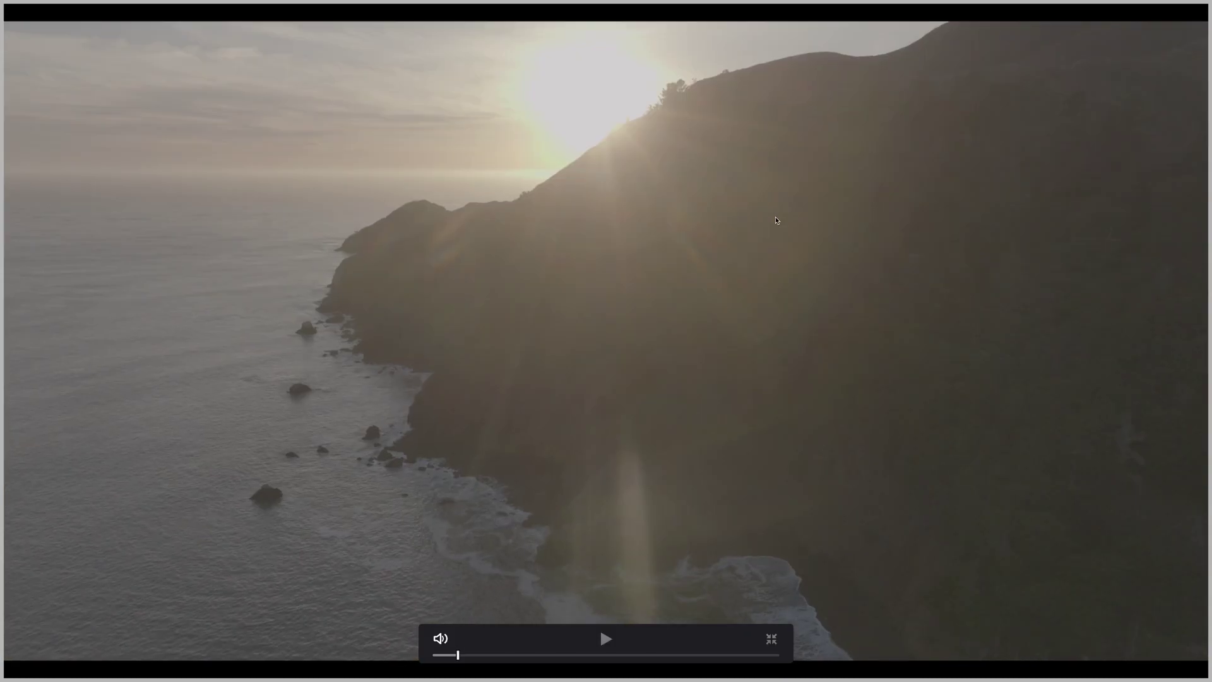
key("Escape")
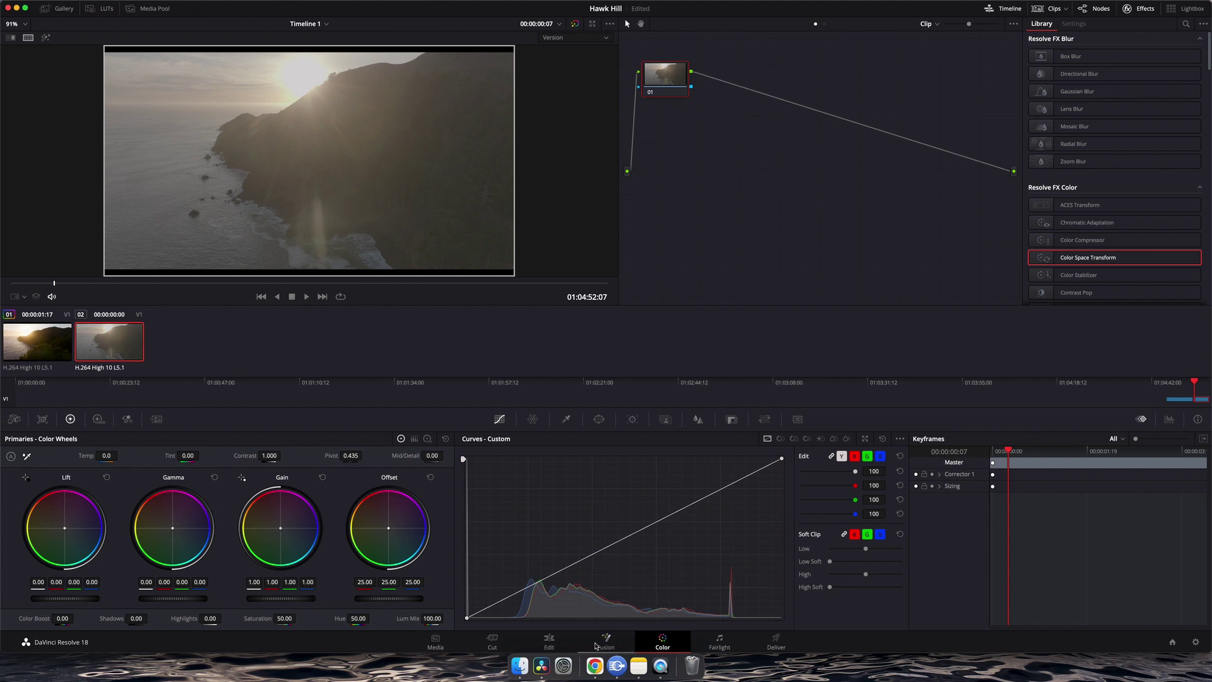
Step: Copy the first clip's complete five-node grade onto the second clip
left_click(549, 641)
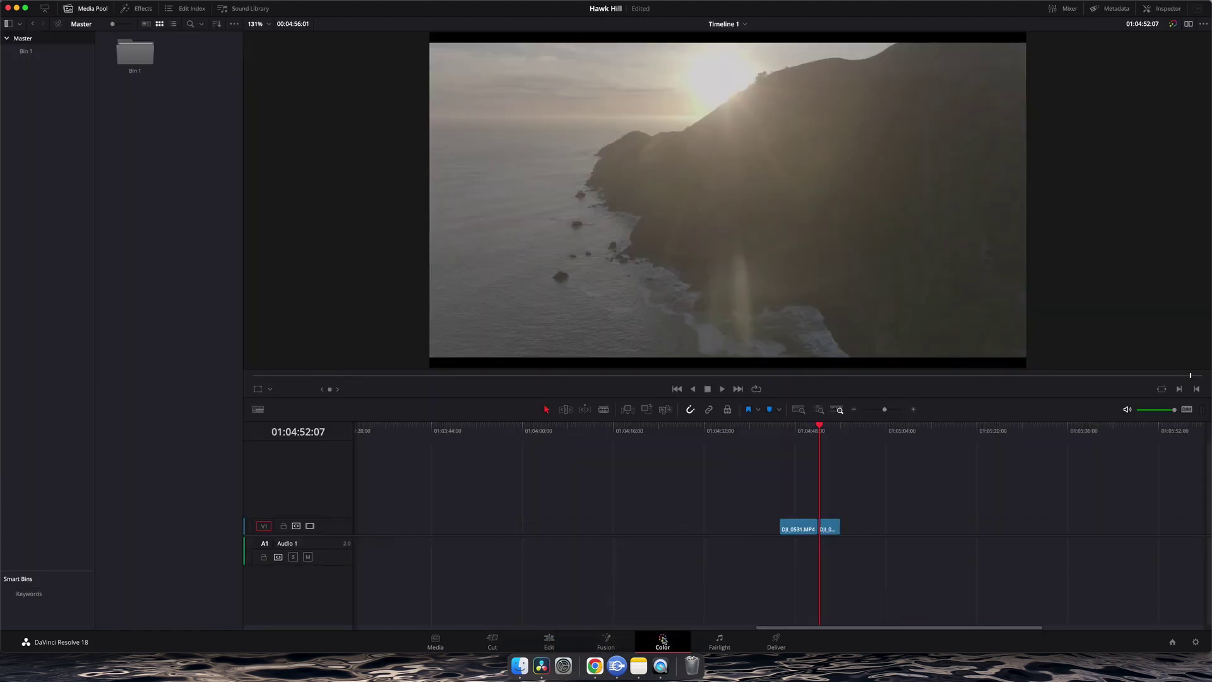
left_click(662, 641)
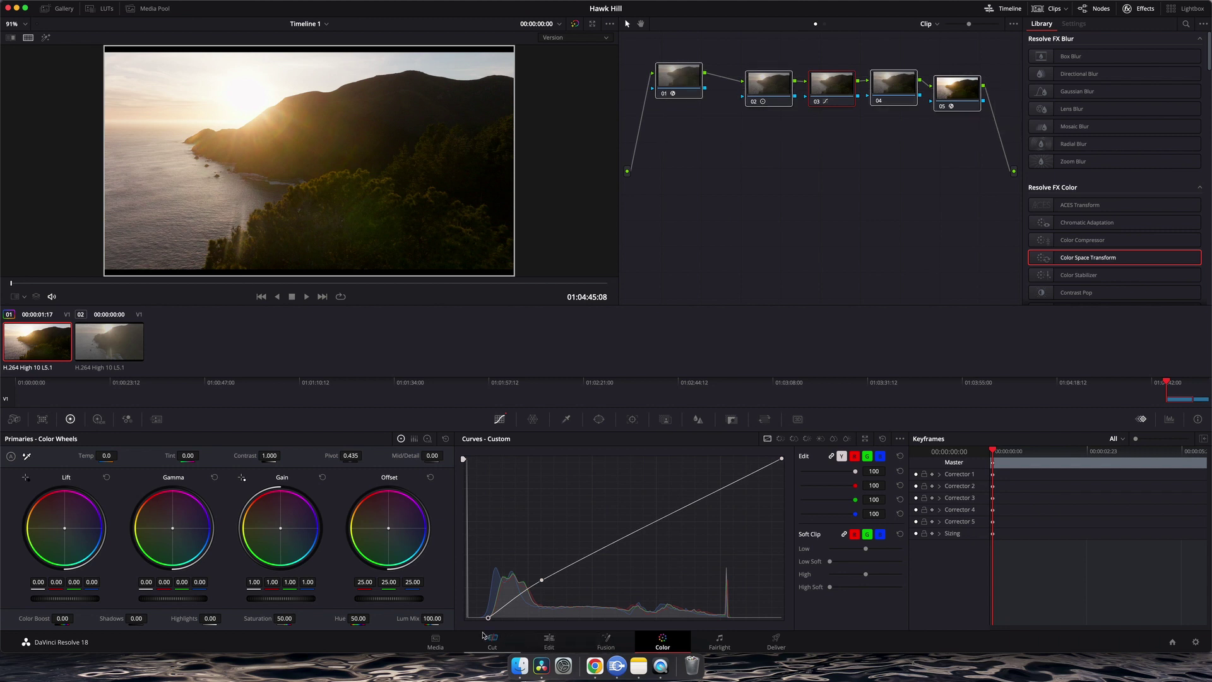
left_click(96, 346)
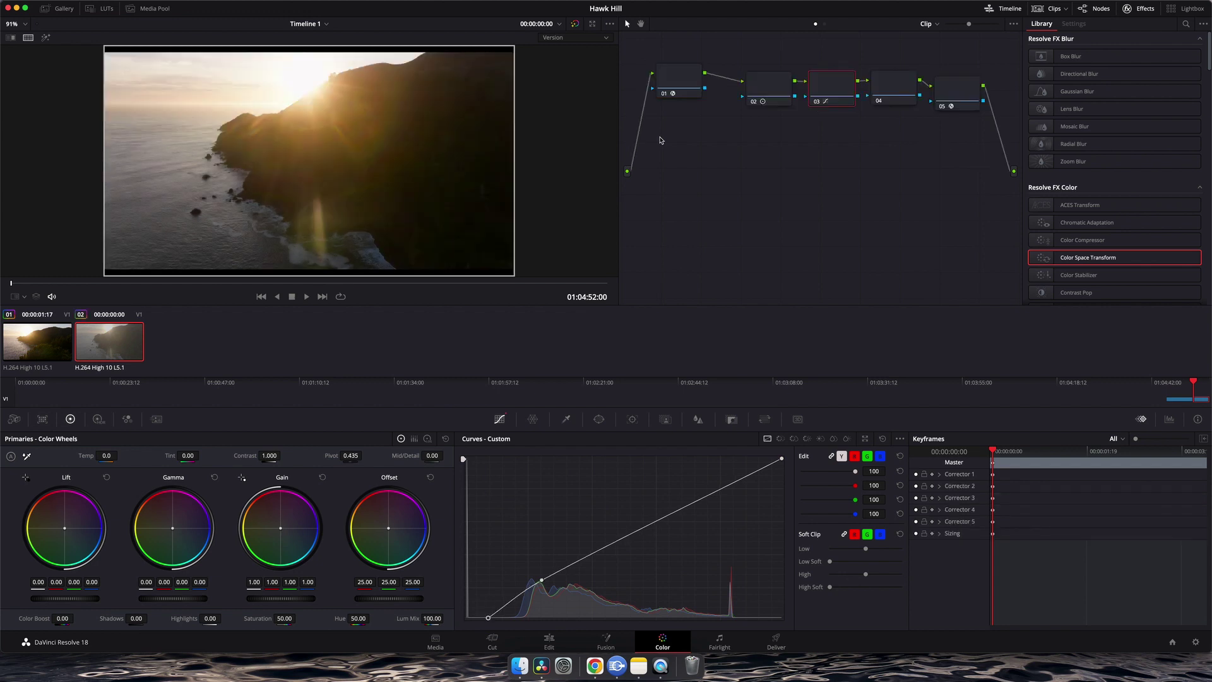
Step: Add DJI_0539.MP4 from Bin 1 to video track V1 after the existing clips and place the playhead at its start
left_click(550, 641)
left_click(908, 436)
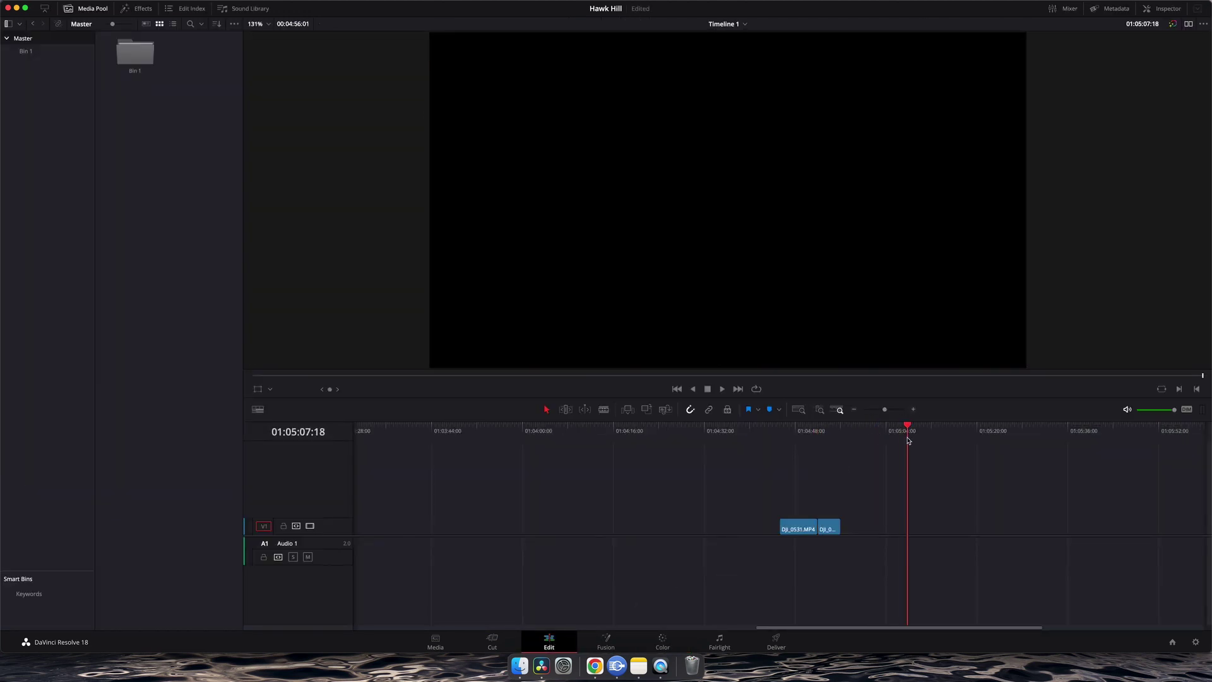
left_click(17, 53)
scroll(198, 279, "down", 3)
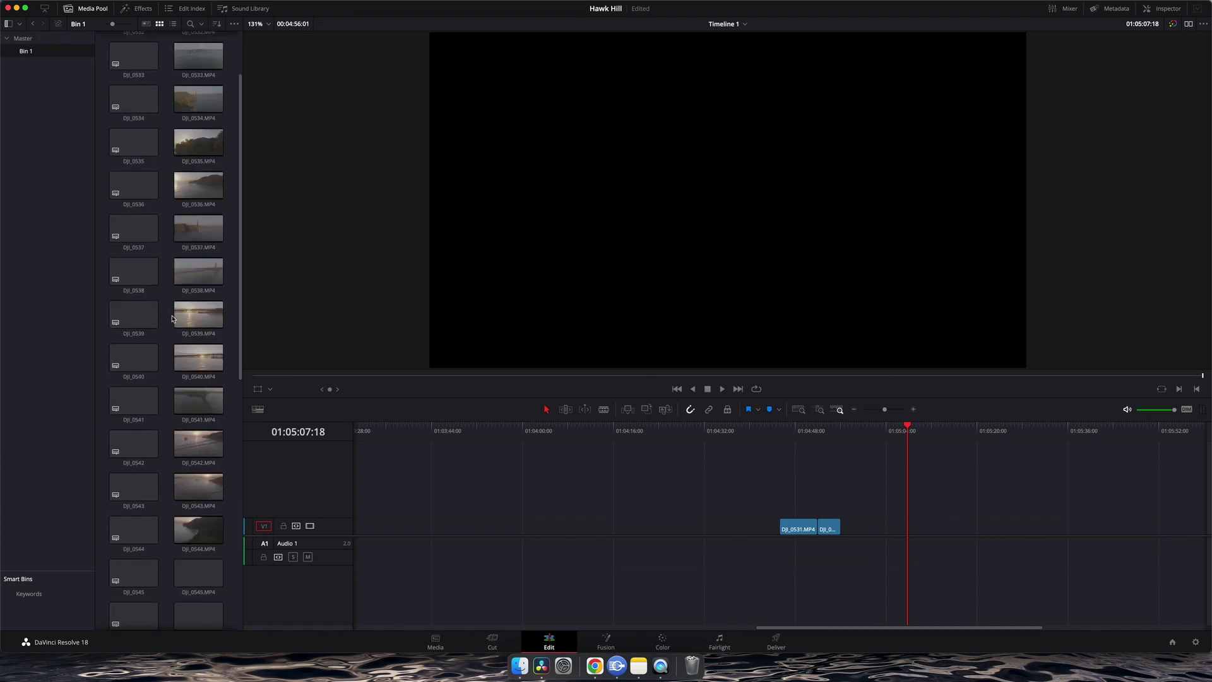
left_click_drag(199, 278, 910, 529)
left_click_drag(810, 427, 774, 452)
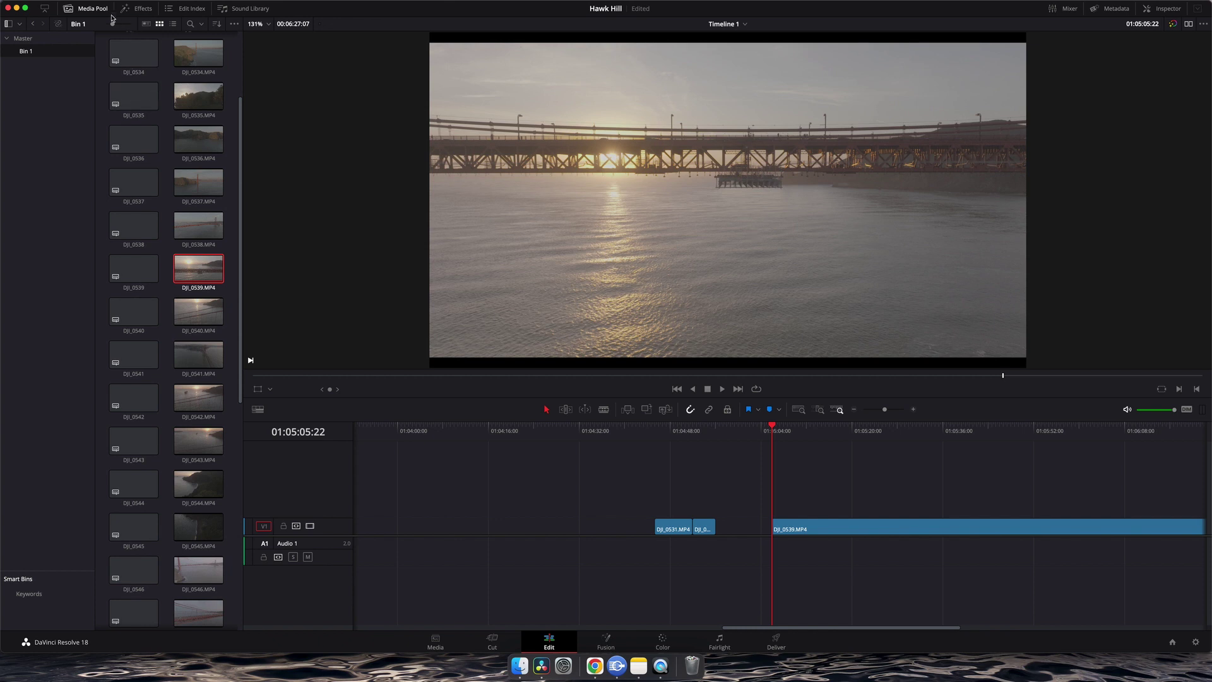
Step: Open the new bridge clip for color grading and add two serial nodes after node 01
left_click(88, 8)
left_click(662, 641)
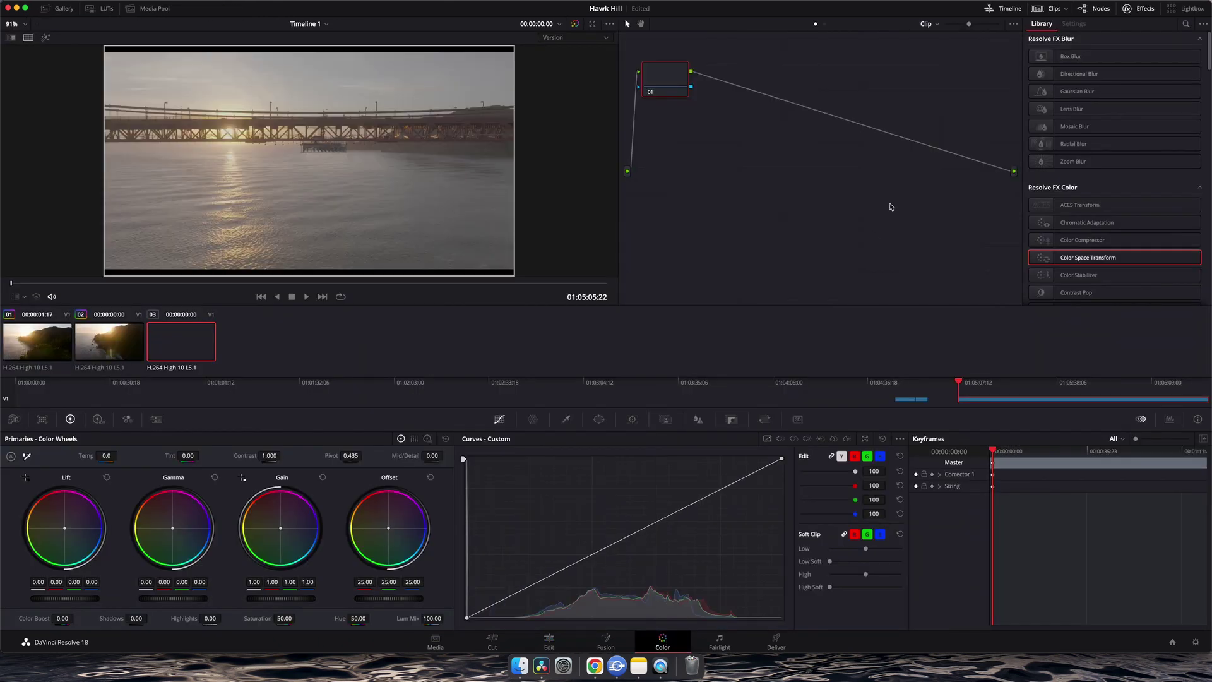
left_click_drag(664, 81, 669, 81)
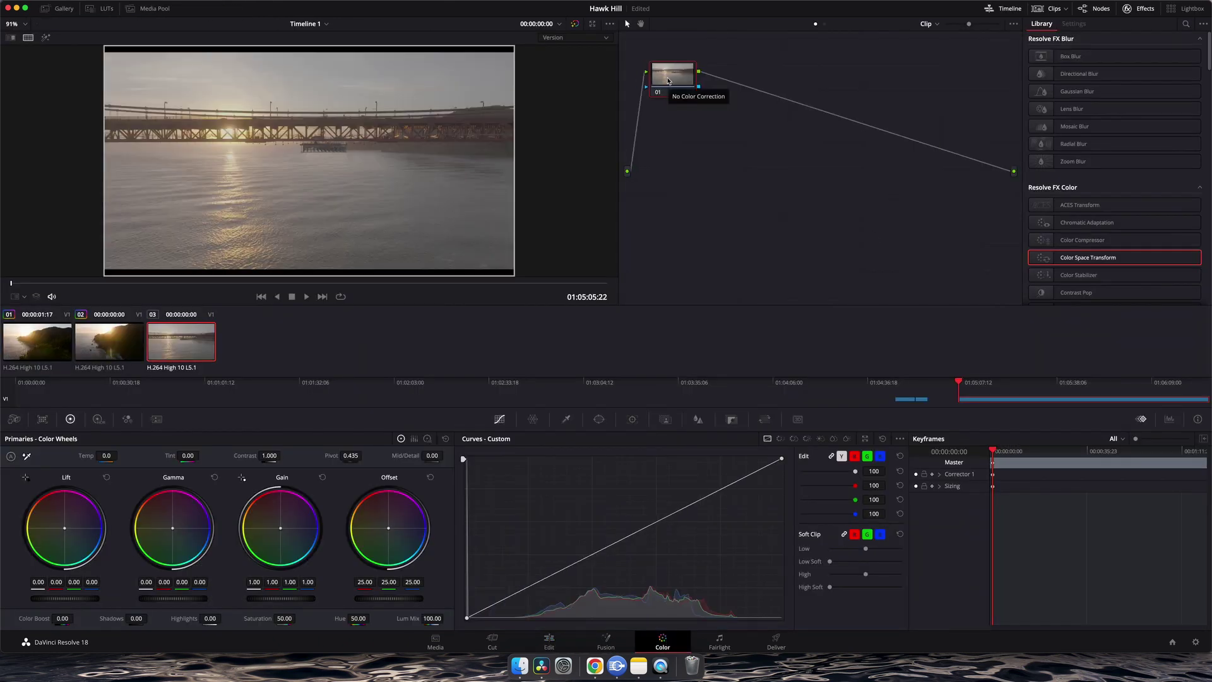
key("alt+s")
key("alt+s")
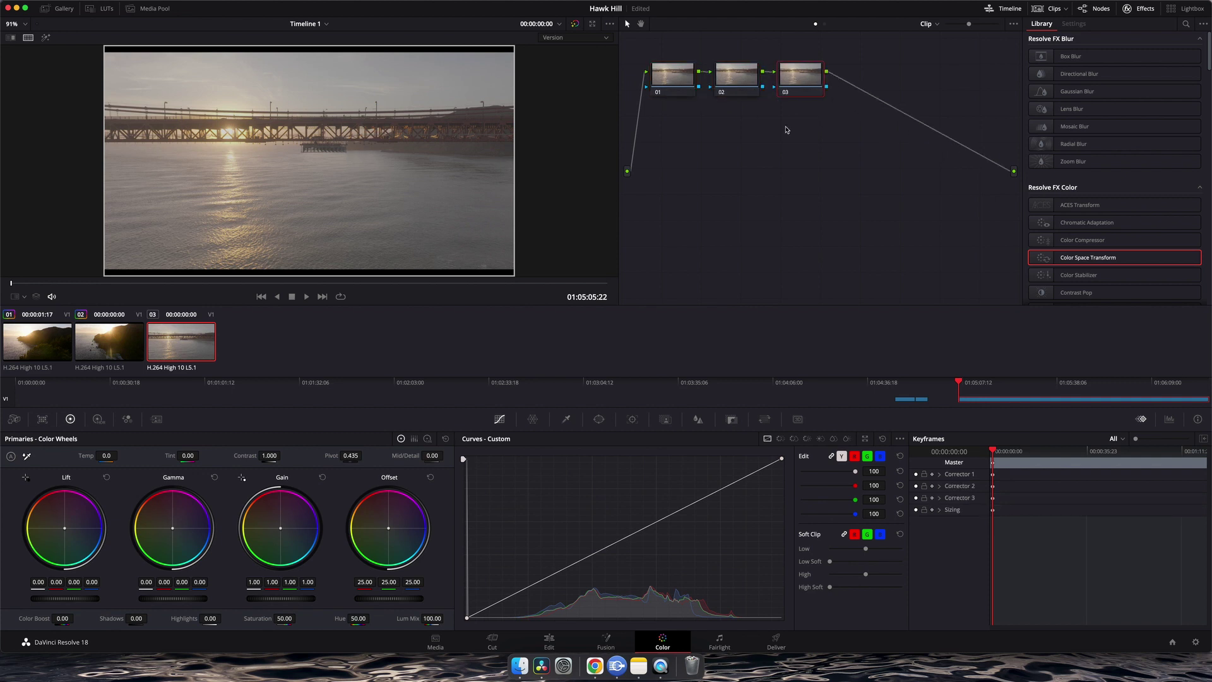
Step: Apply the Color Space Transform effect to nodes 01 and 03 of the bridge clip
left_click(673, 74)
left_click_drag(1125, 266, 673, 76)
left_click(800, 75)
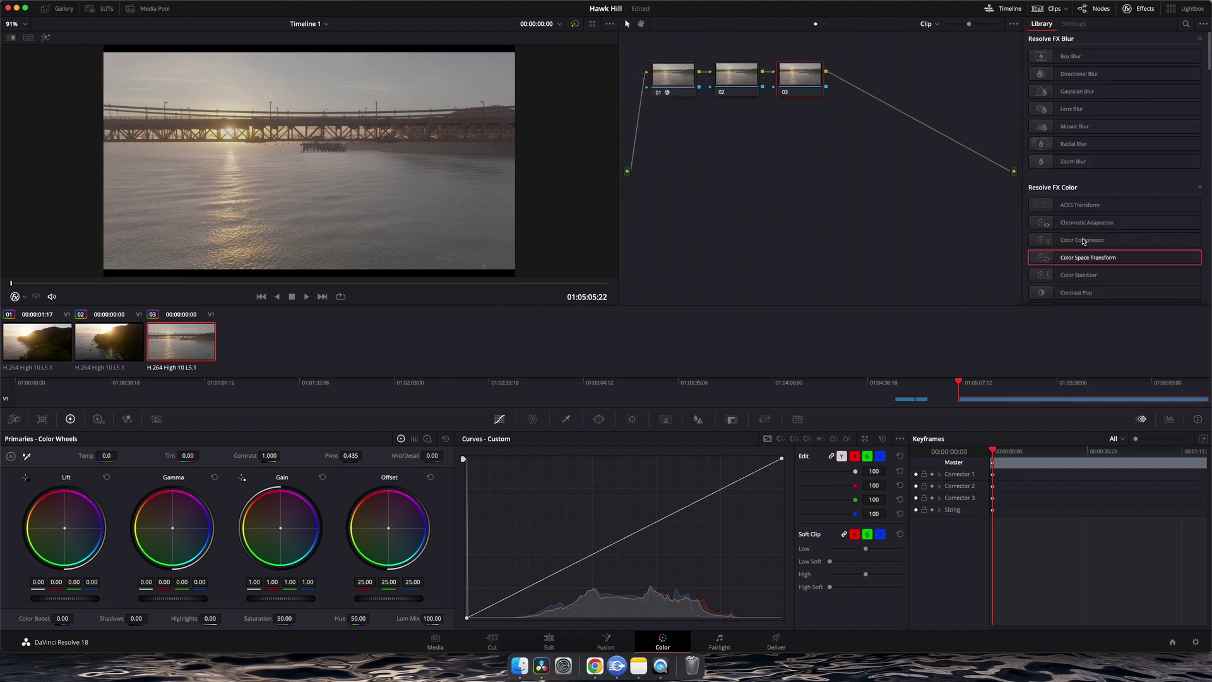
left_click_drag(1114, 259, 802, 76)
Step: Set node 01's Color Space Transform input color space to DJI D-Gamut and its input gamma to DJI D-Log
left_click(664, 85)
left_click(1120, 68)
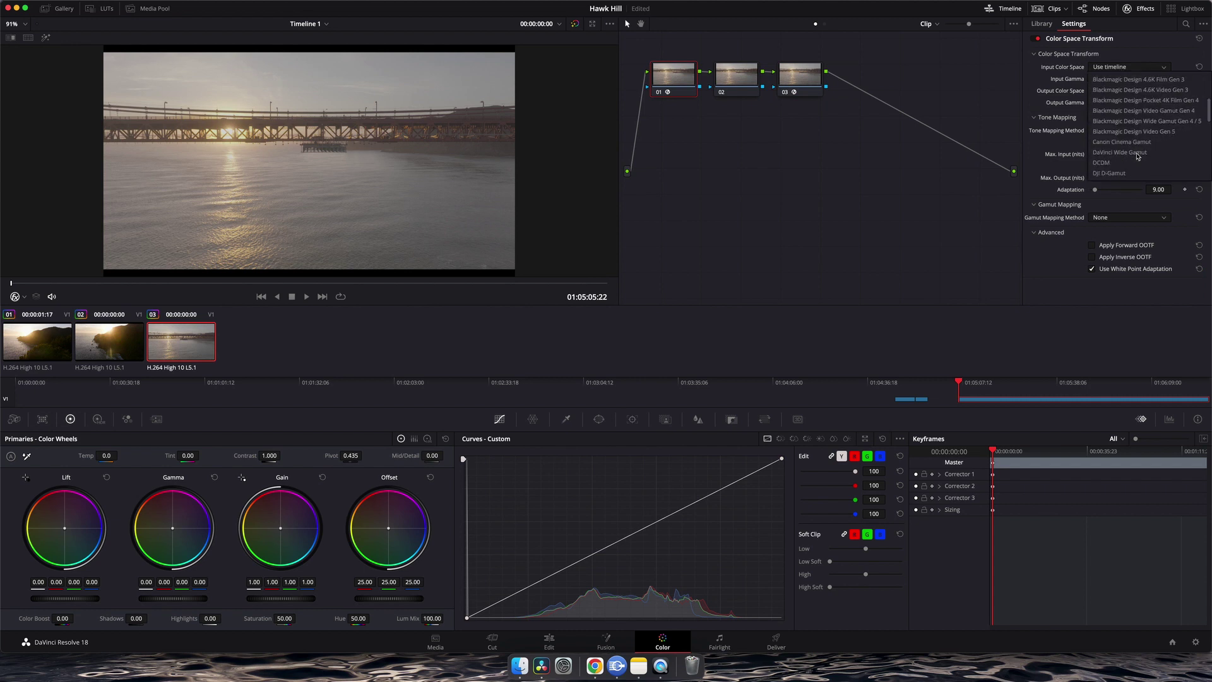
left_click(1110, 173)
left_click(1128, 79)
scroll(1127, 144, "down", 10)
scroll(1127, 174, "down", 10)
scroll(1130, 152, "up", 5)
left_click(1113, 124)
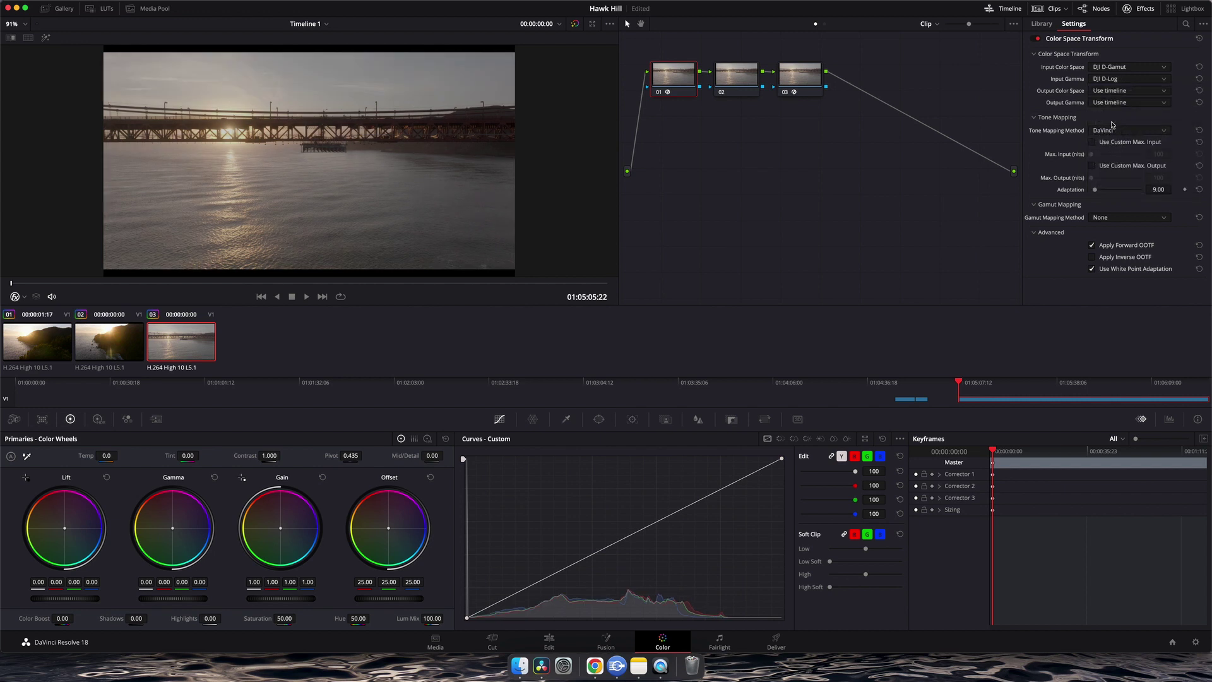
Step: Set the output color space of node 01's Color Space Transform to DaVinci Wide Gamut
left_click(1127, 91)
scroll(1132, 162, "down", 15)
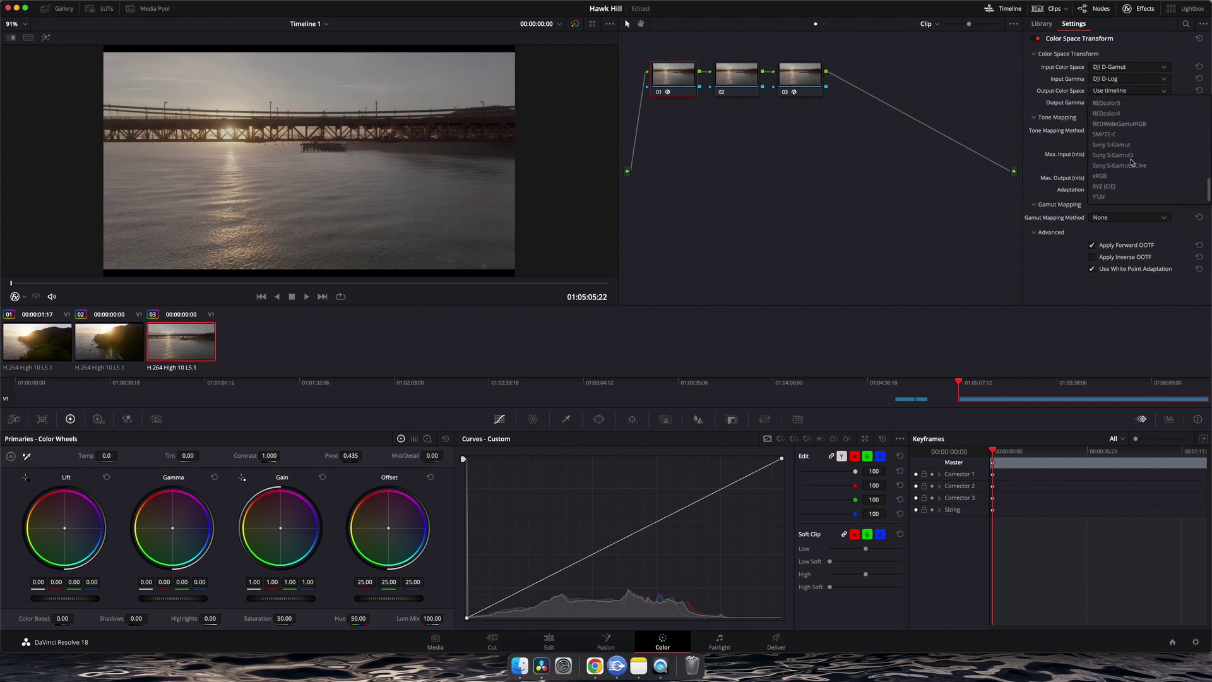
scroll(1131, 163, "up", 10)
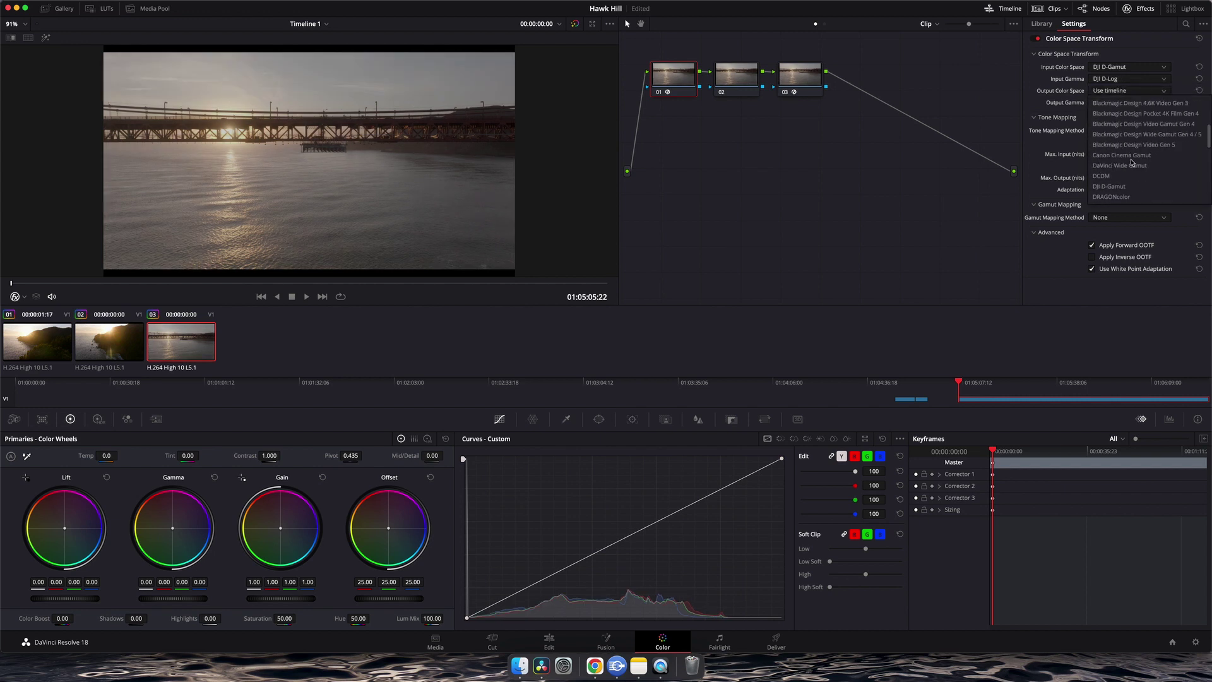
scroll(1137, 171, "down", 3)
scroll(1142, 187, "up", 5)
scroll(1141, 186, "down", 3)
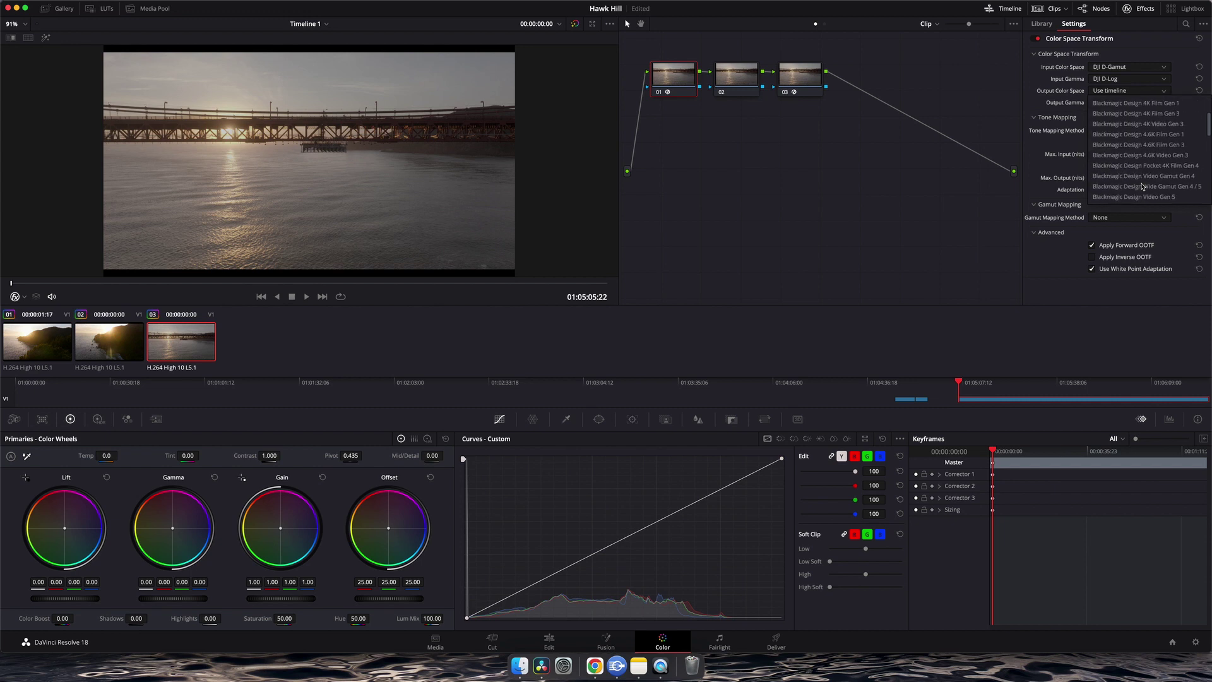
left_click(1120, 186)
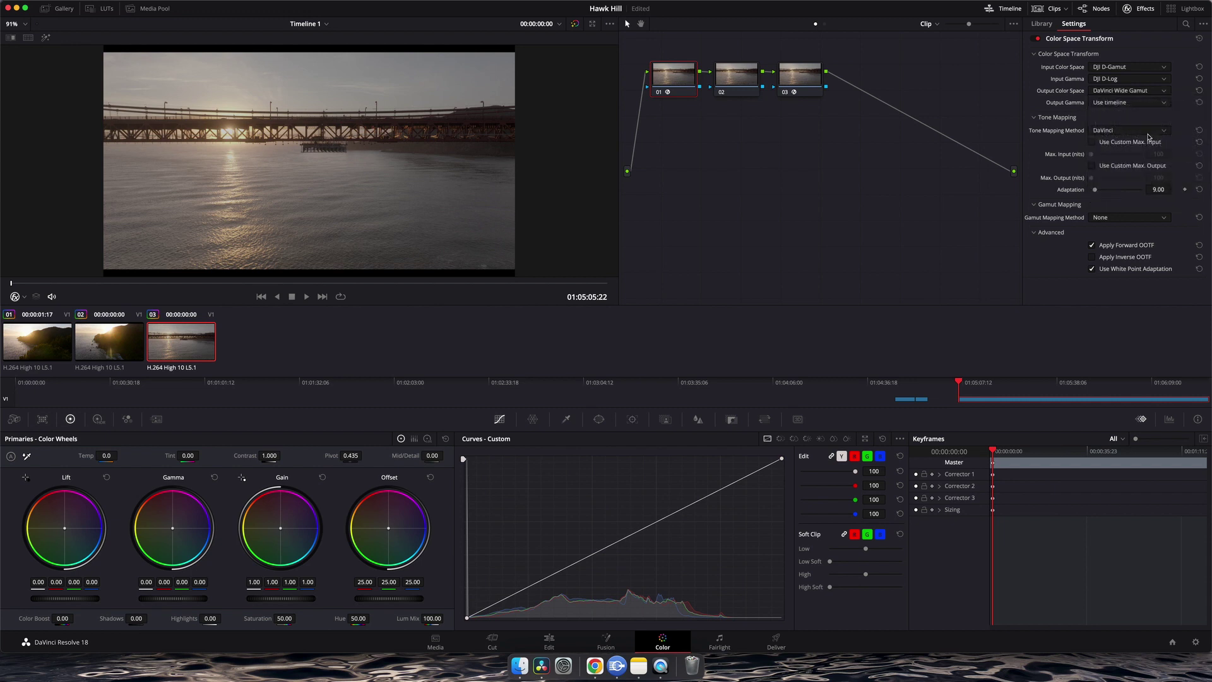
Step: Set the output gamma of node 01's Color Space Transform to DJI D-Log
left_click(1110, 104)
scroll(1128, 190, "down", 10)
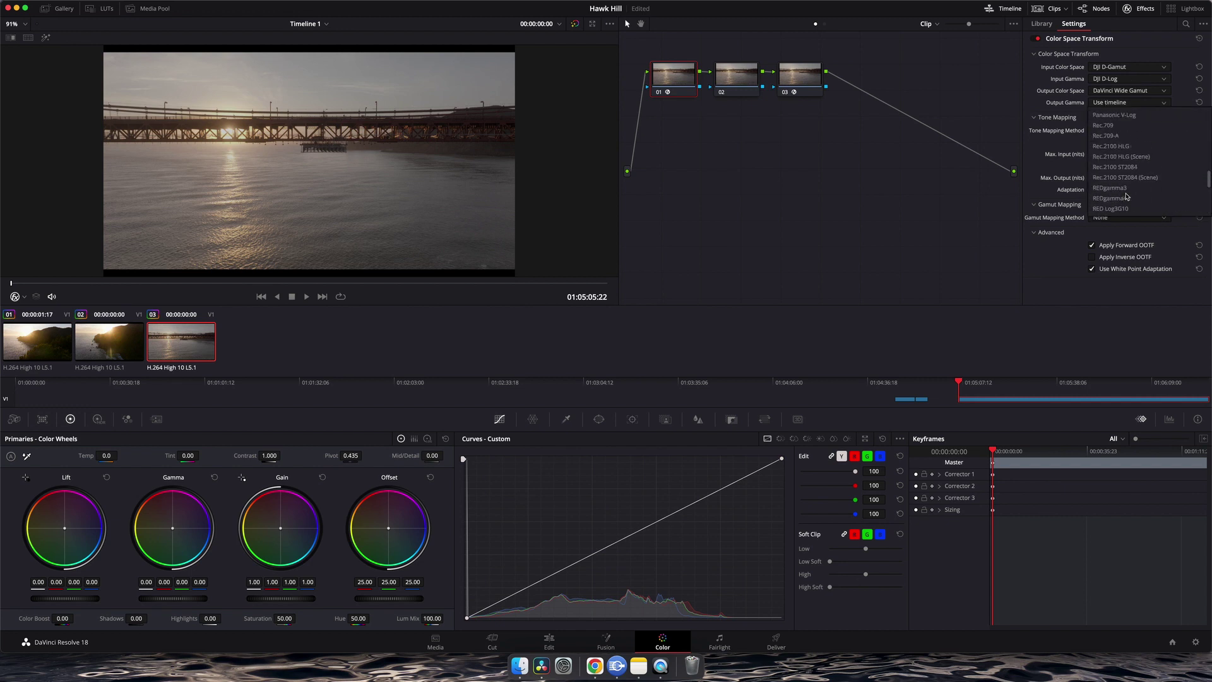
scroll(1127, 197, "up", 1)
scroll(1139, 169, "down", 11)
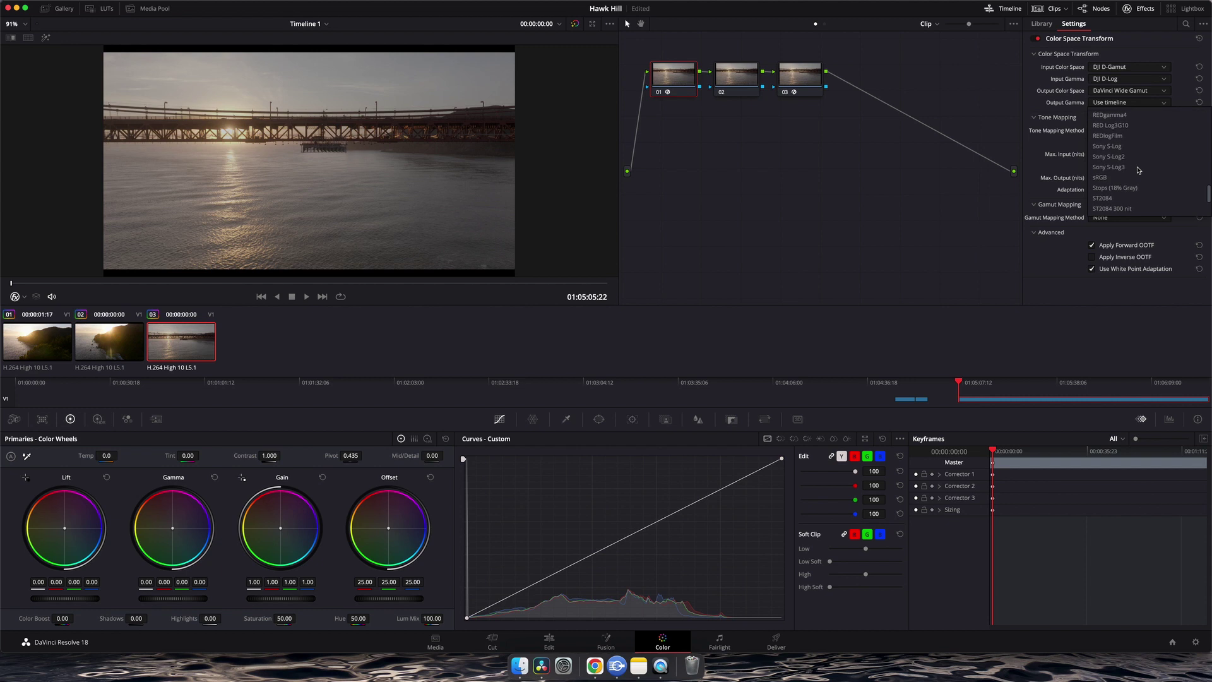
scroll(1137, 177, "up", 16)
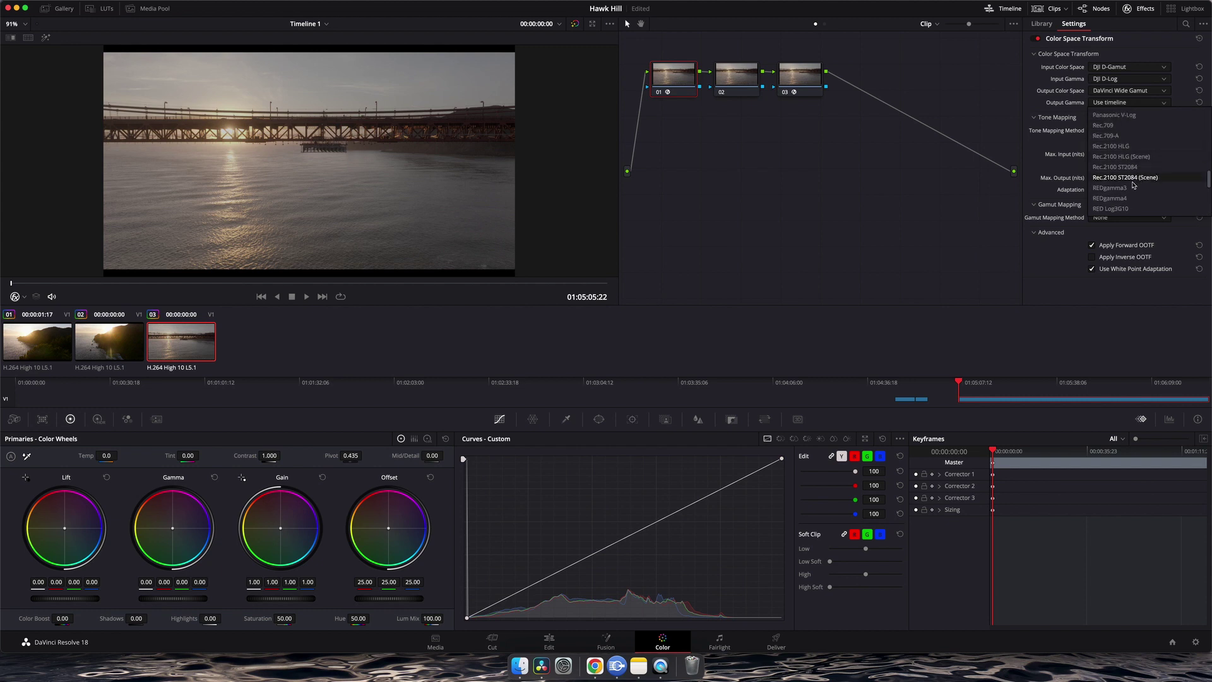
scroll(1134, 186, "up", 2)
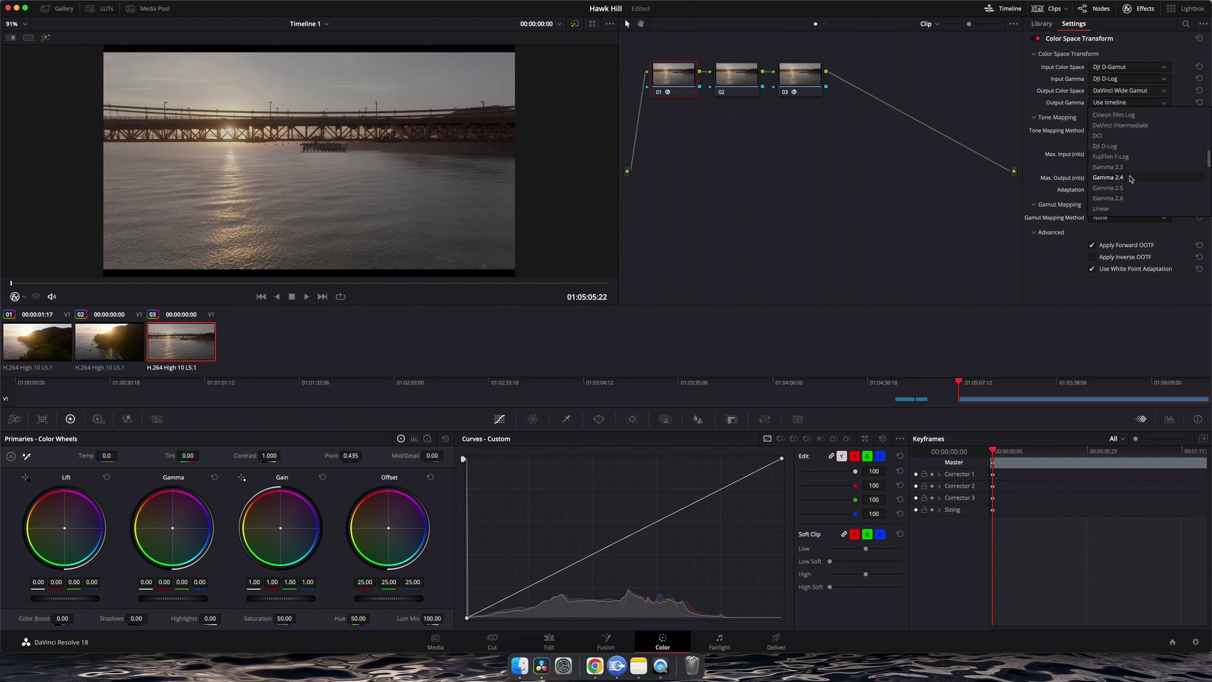
left_click(1116, 147)
Step: Set the output gamma of node 01's Color Space Transform to DaVinci Intermediate
left_click(1129, 103)
scroll(1126, 168, "down", 14)
scroll(1125, 168, "up", 15)
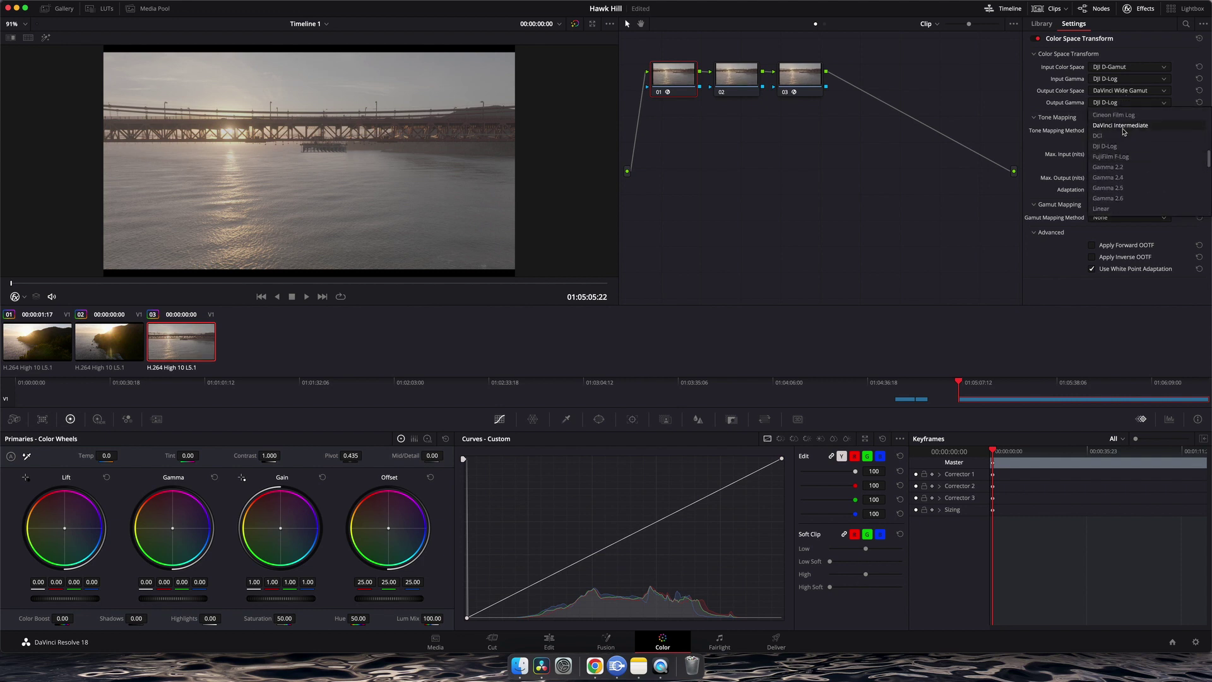
left_click(1124, 128)
Step: Set node 03's Color Space Transform input color space to DaVinci Wide Gamut and its input gamma to DaVinci Intermediate
left_click(821, 74)
left_click(1131, 66)
scroll(1134, 133, "down", 5)
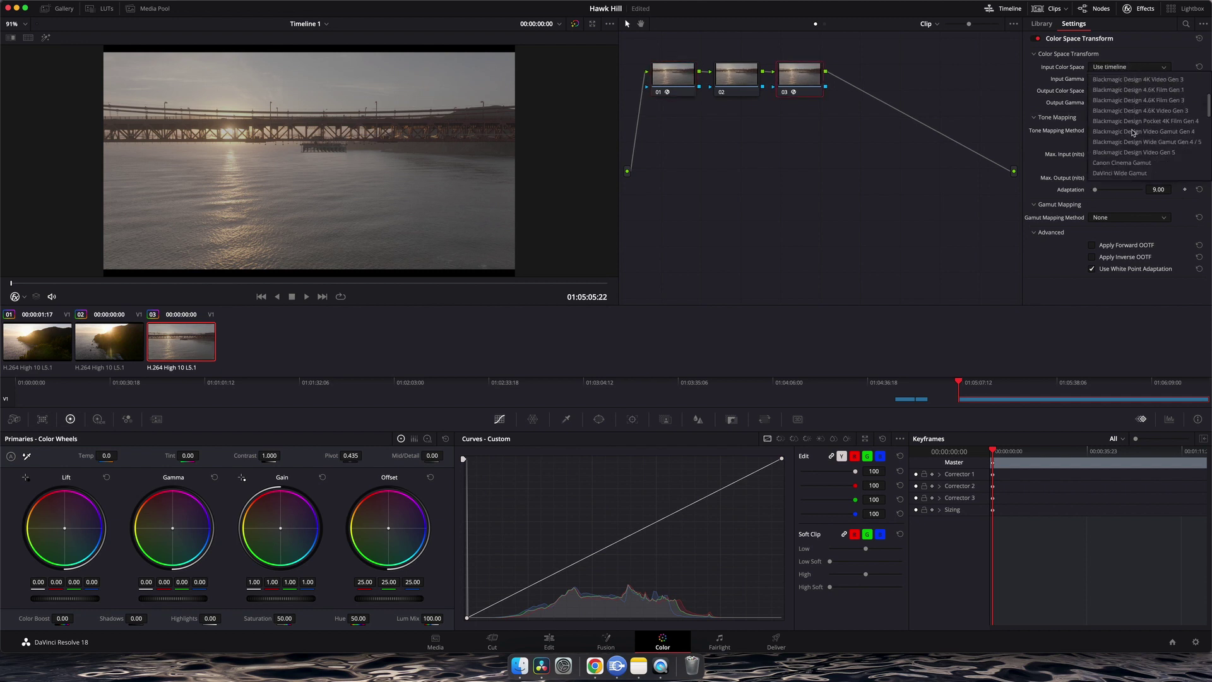
left_click(1139, 131)
left_click(1130, 78)
scroll(1135, 153, "down", 3)
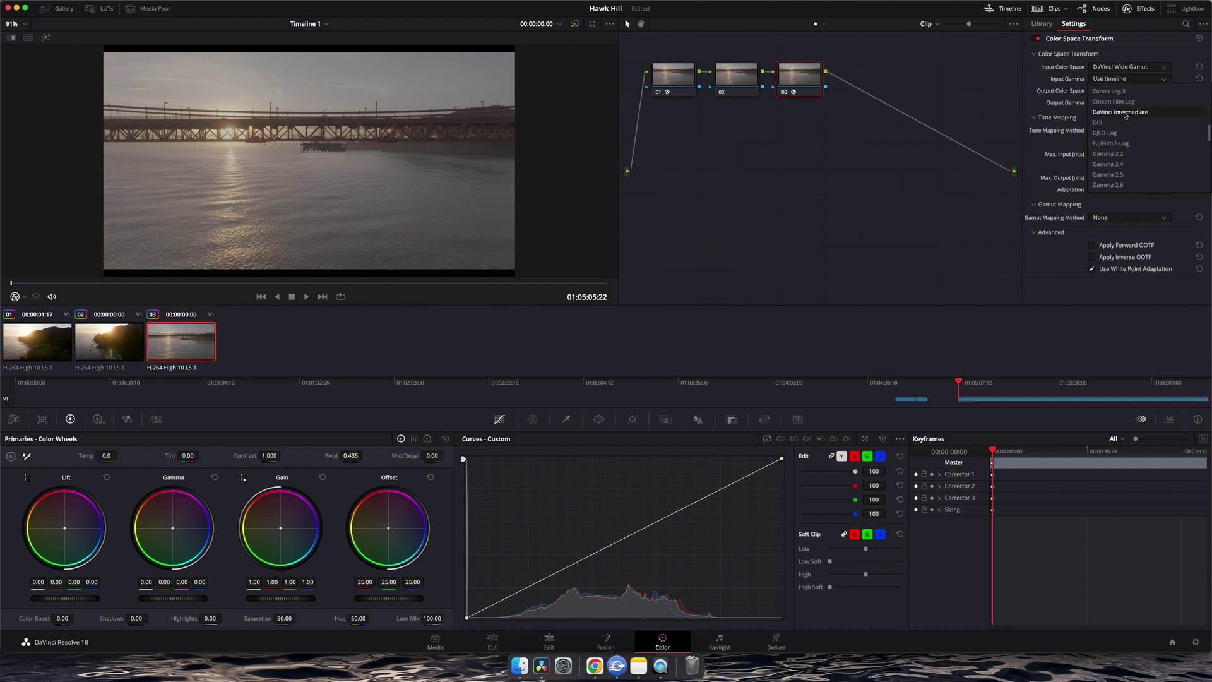
left_click(1126, 112)
Step: Set the output color space of node 03's Color Space Transform to Rec.709
left_click(1130, 90)
scroll(1121, 143, "down", 5)
scroll(1121, 154, "up", 3)
left_click(1112, 166)
Step: Set the output gamma of node 03's Color Space Transform to Gamma 2.4
left_click(1113, 103)
scroll(1114, 163, "down", 5)
scroll(1115, 162, "down", 1)
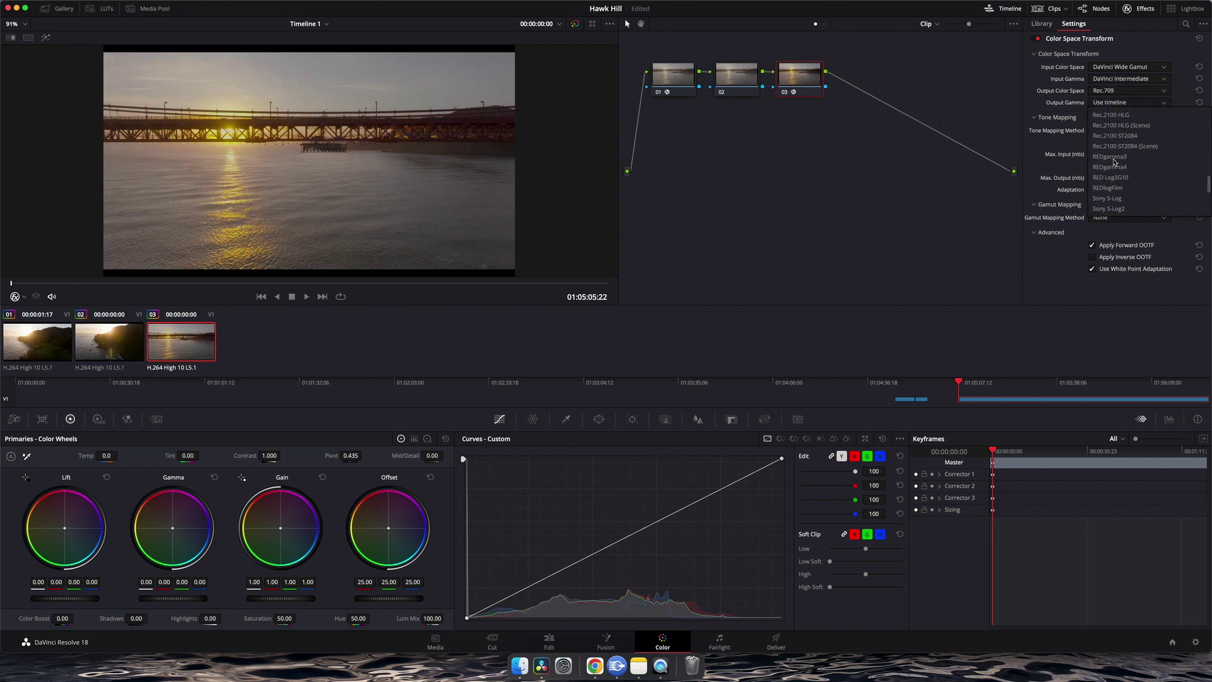
scroll(1114, 162, "up", 10)
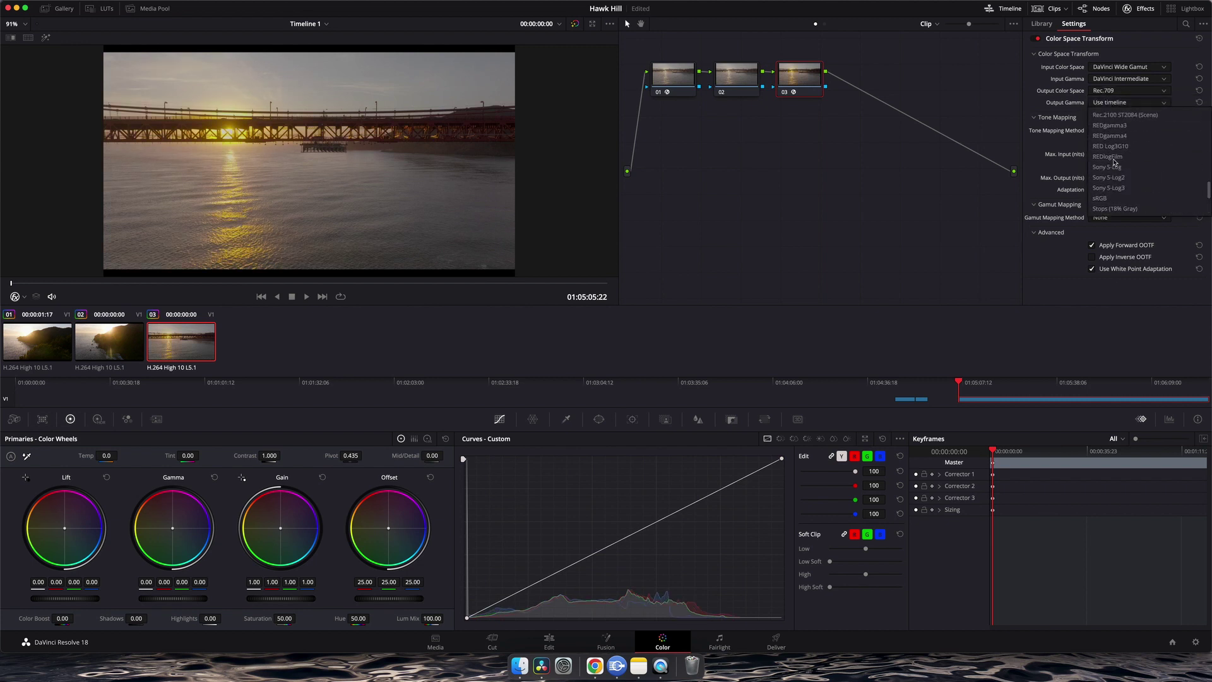
scroll(1115, 162, "down", 8)
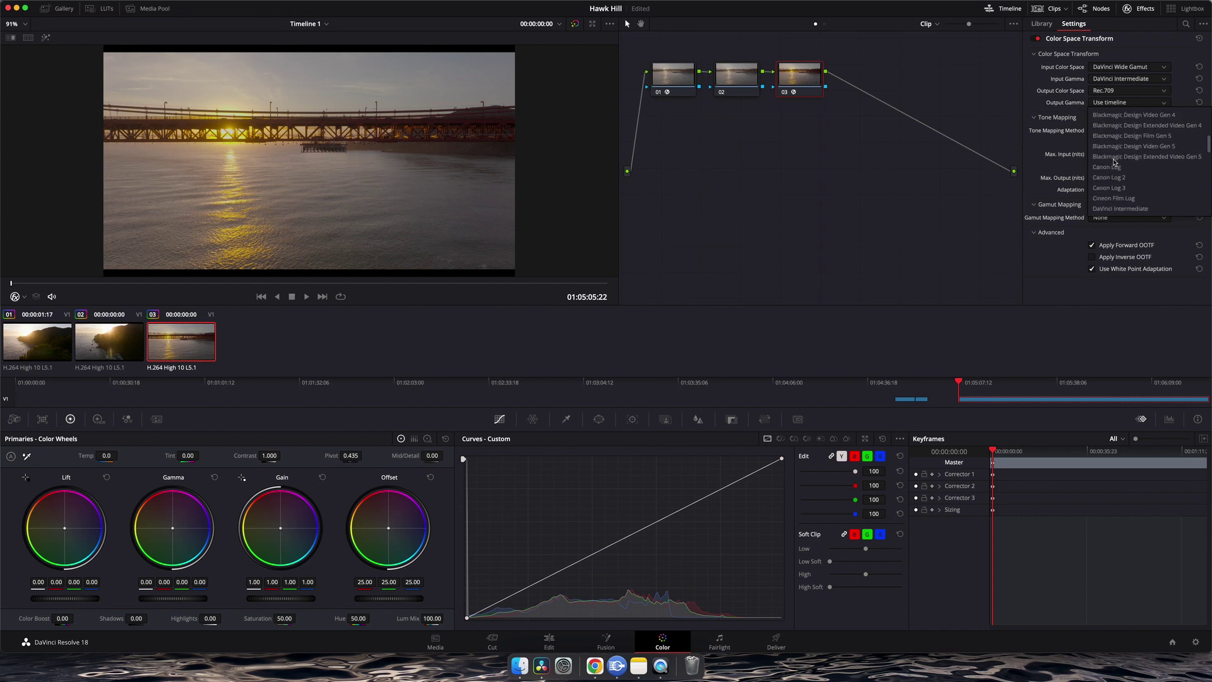
left_click(1133, 189)
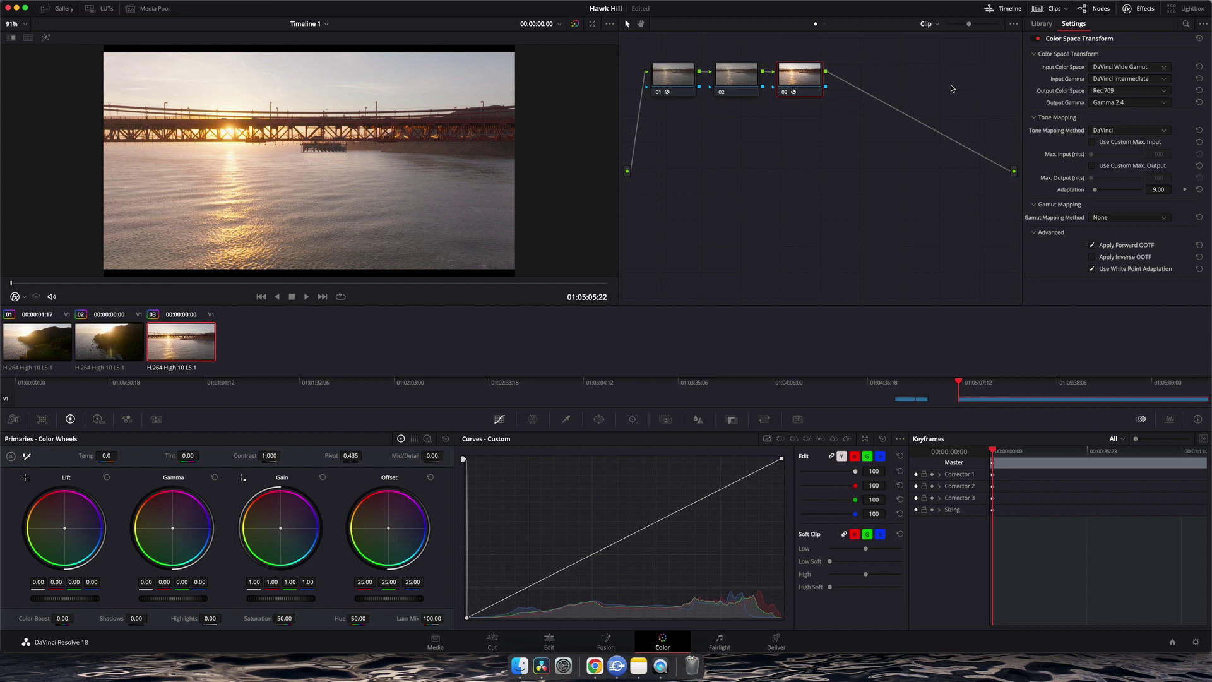
scroll(1137, 60, "down", 3)
scroll(1135, 62, "up", 3)
Step: Spread out the node graph by moving node 03 well away from node 02 and shifting node 02 slightly away from node 01
left_click(674, 77)
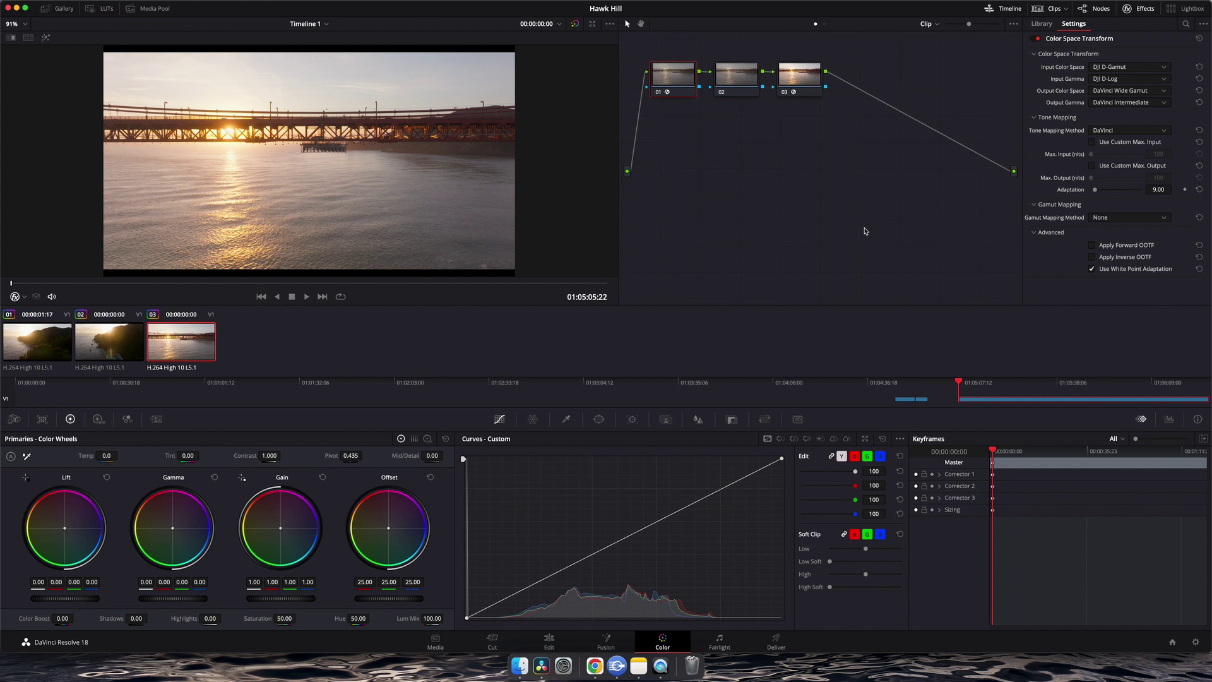
left_click_drag(798, 88, 895, 88)
left_click_drag(737, 77, 755, 78)
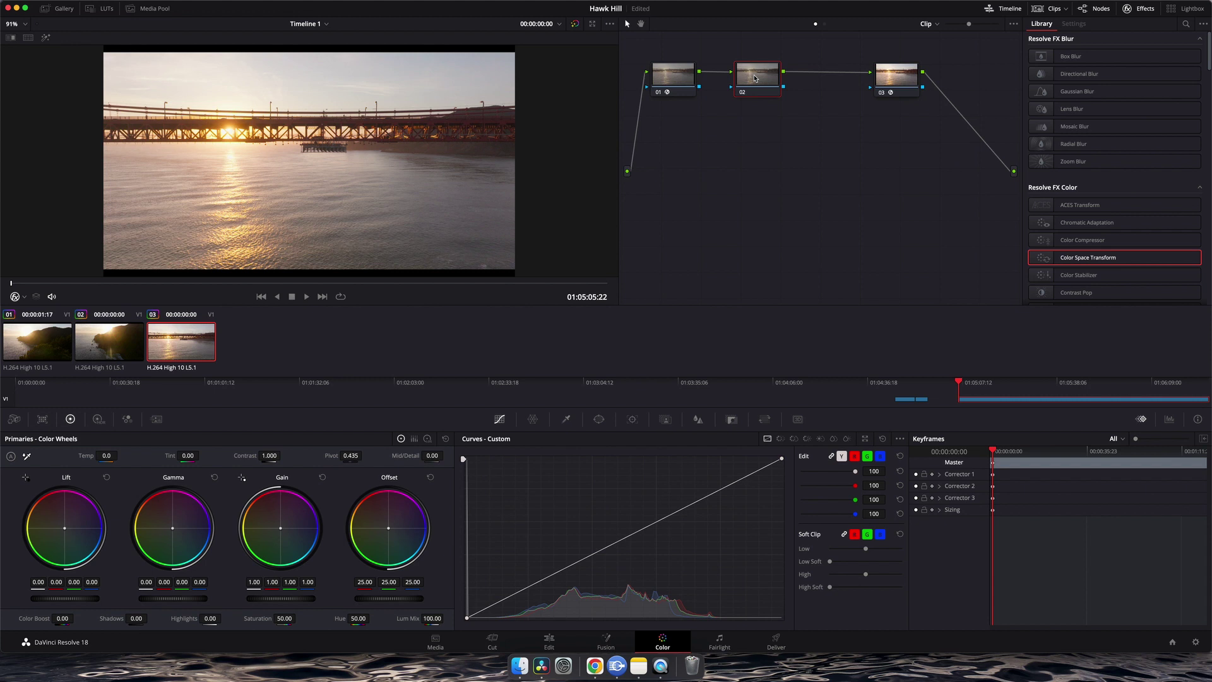
mouse_move(756, 78)
left_mouse_down()
mouse_move(776, 78)
mouse_move(762, 77)
left_mouse_up()
left_click(679, 84)
left_click(782, 77)
Step: Play the bridge clip full screen to review the converted color and return to the Color page
key("super+f")
key("space")
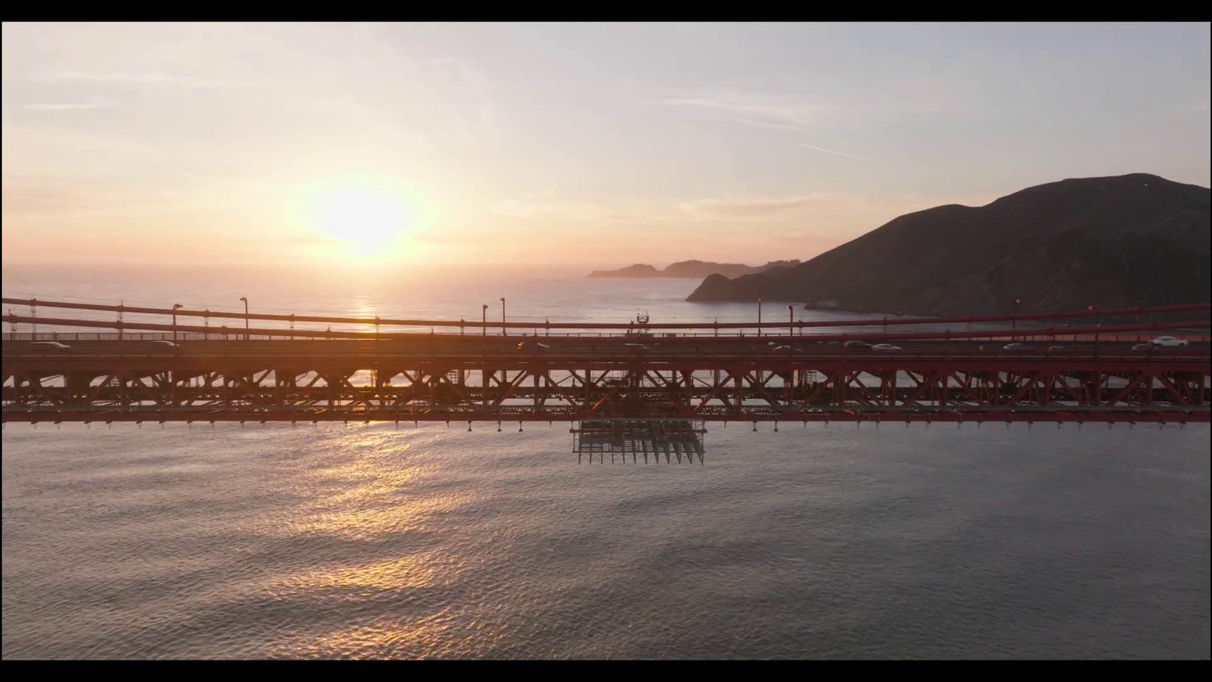
mouse_move(888, 440)
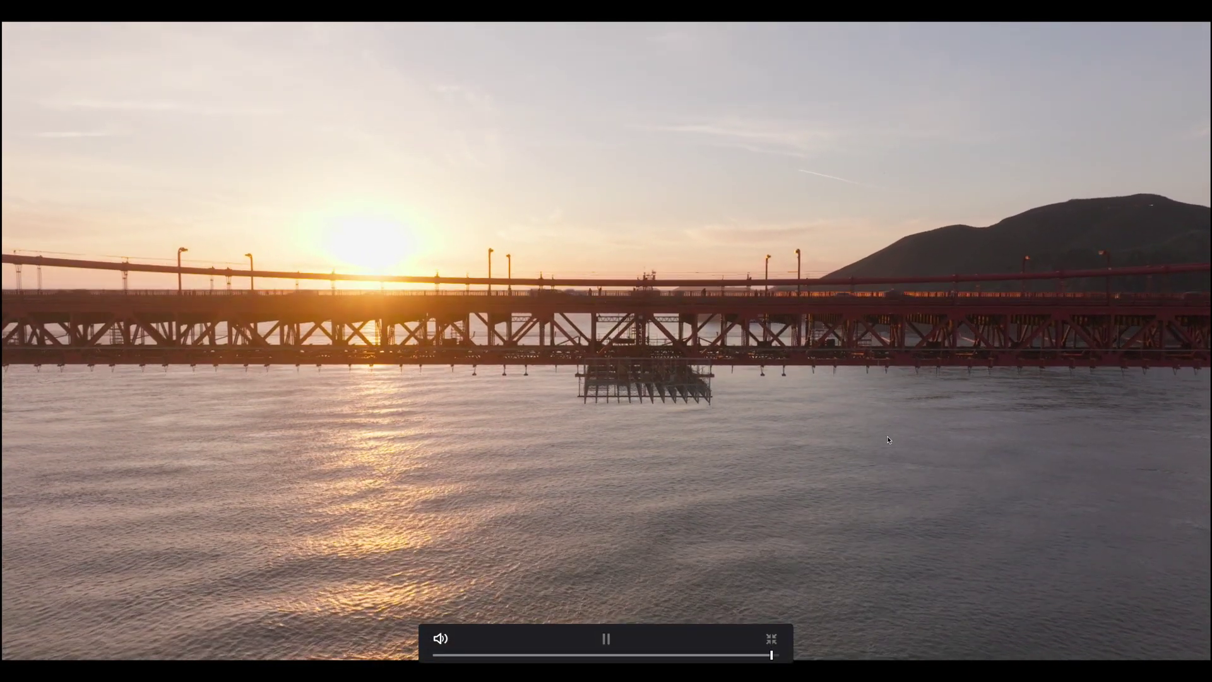
key("space")
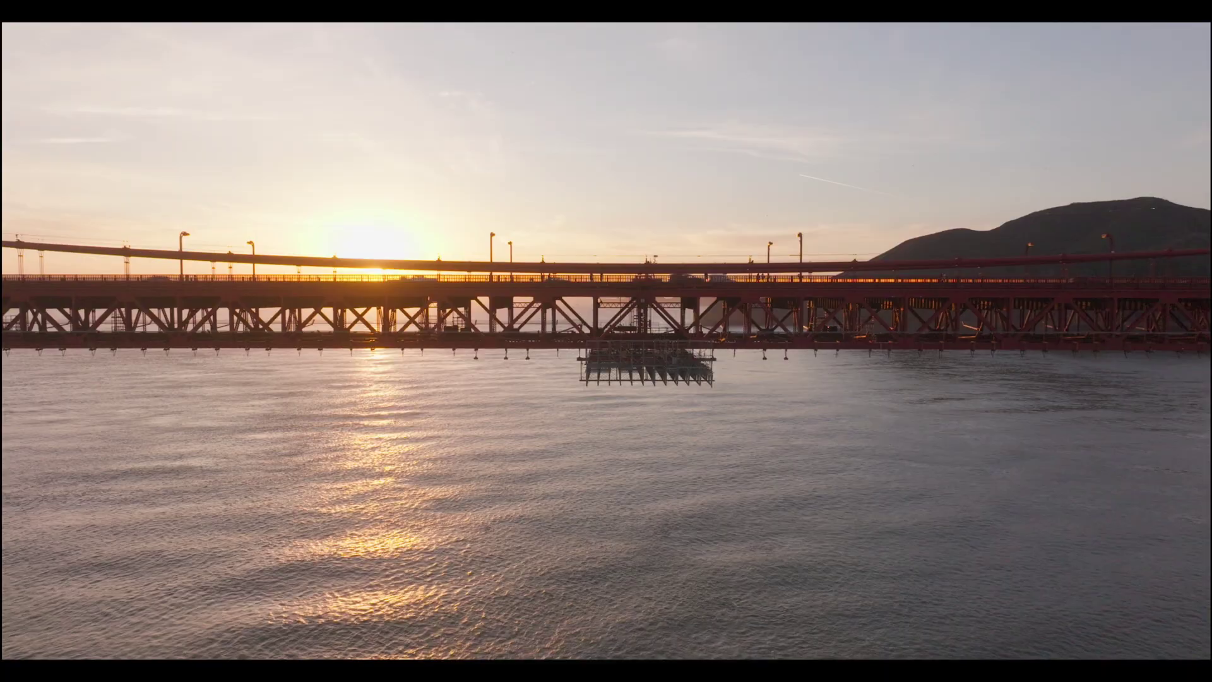
key("Escape")
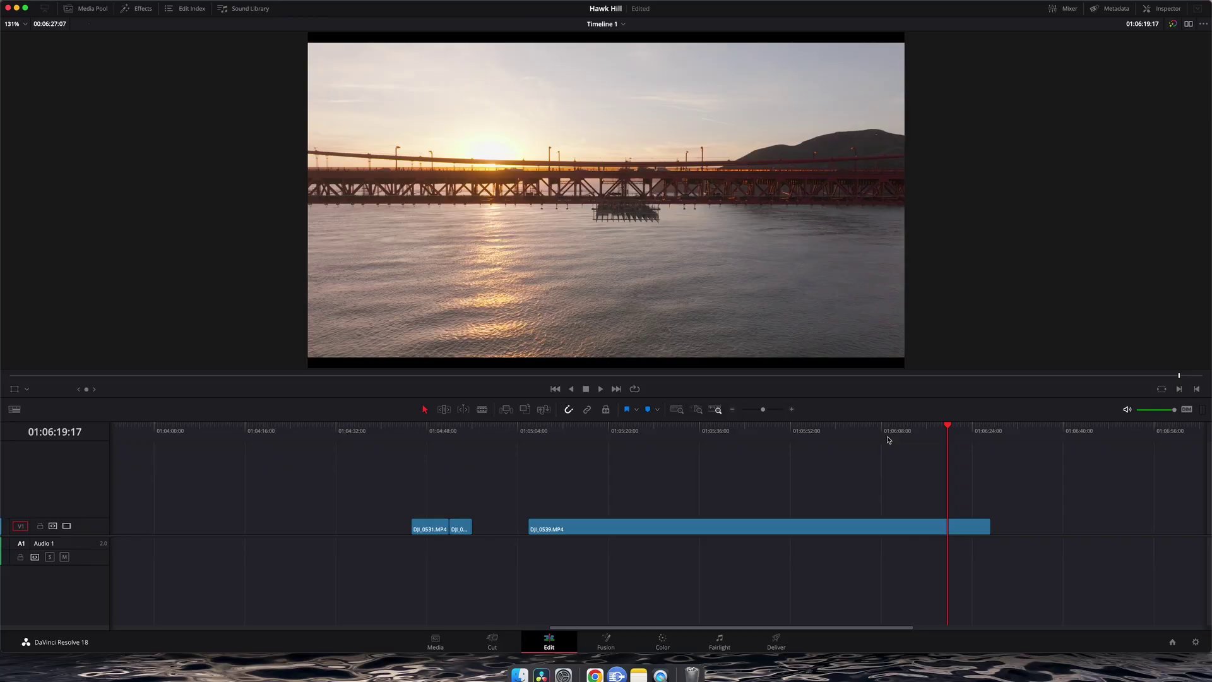
left_click(662, 641)
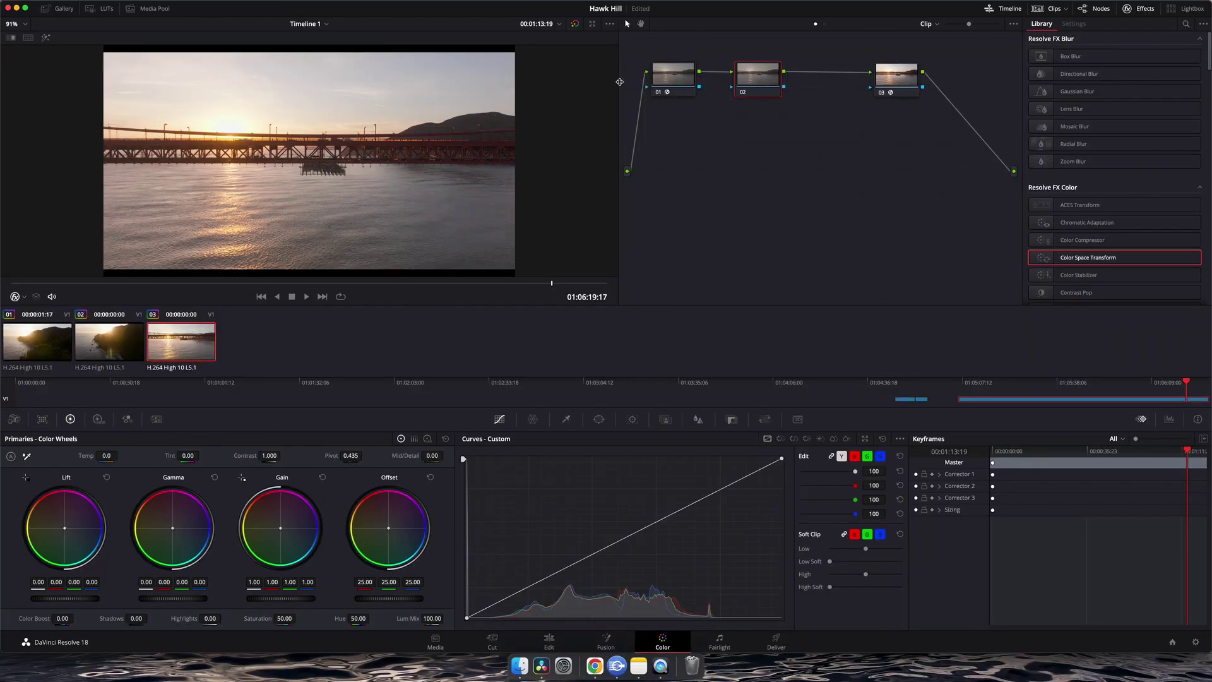
Step: Hide the effects library and add a serial node between node 02 and the final Color Space Transform node
left_click_drag(620, 82, 717, 86)
left_click(1137, 8)
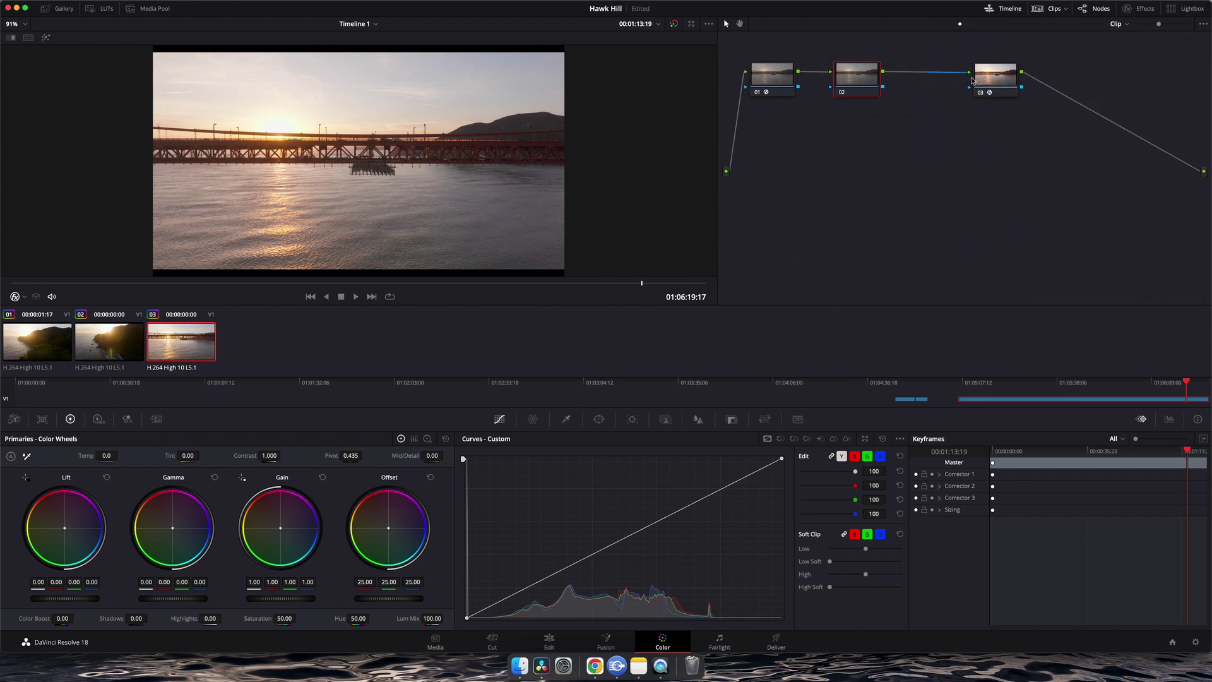
left_click_drag(848, 84, 833, 85)
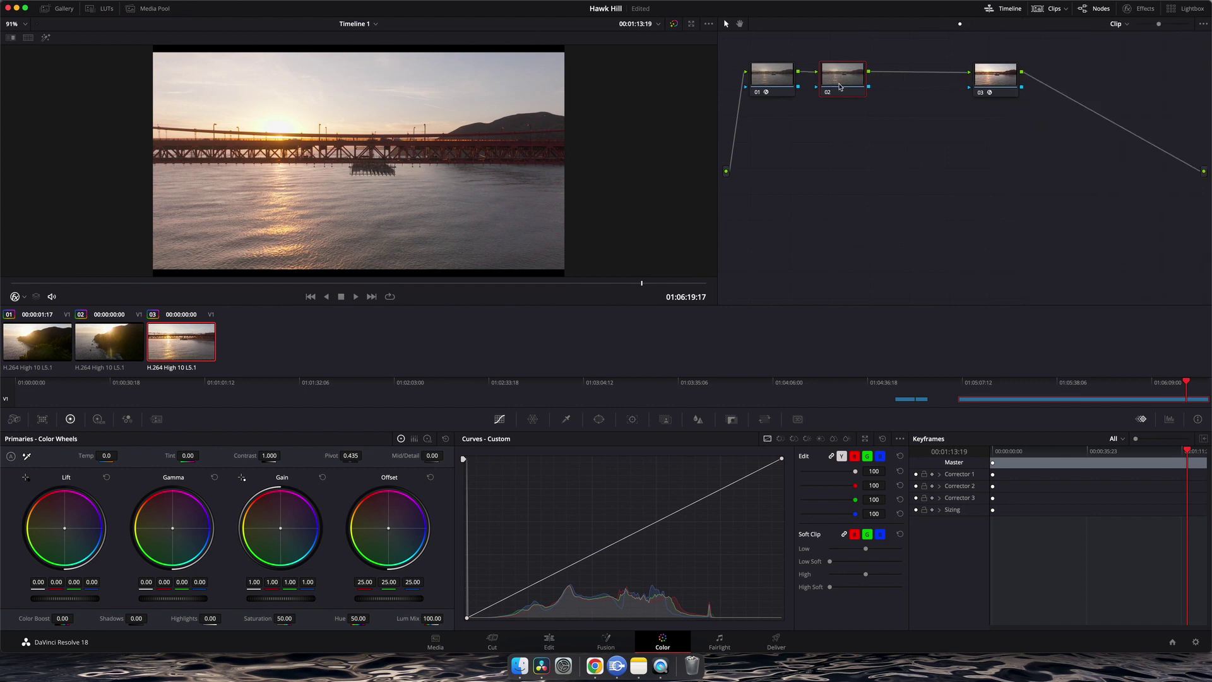
key("alt+s")
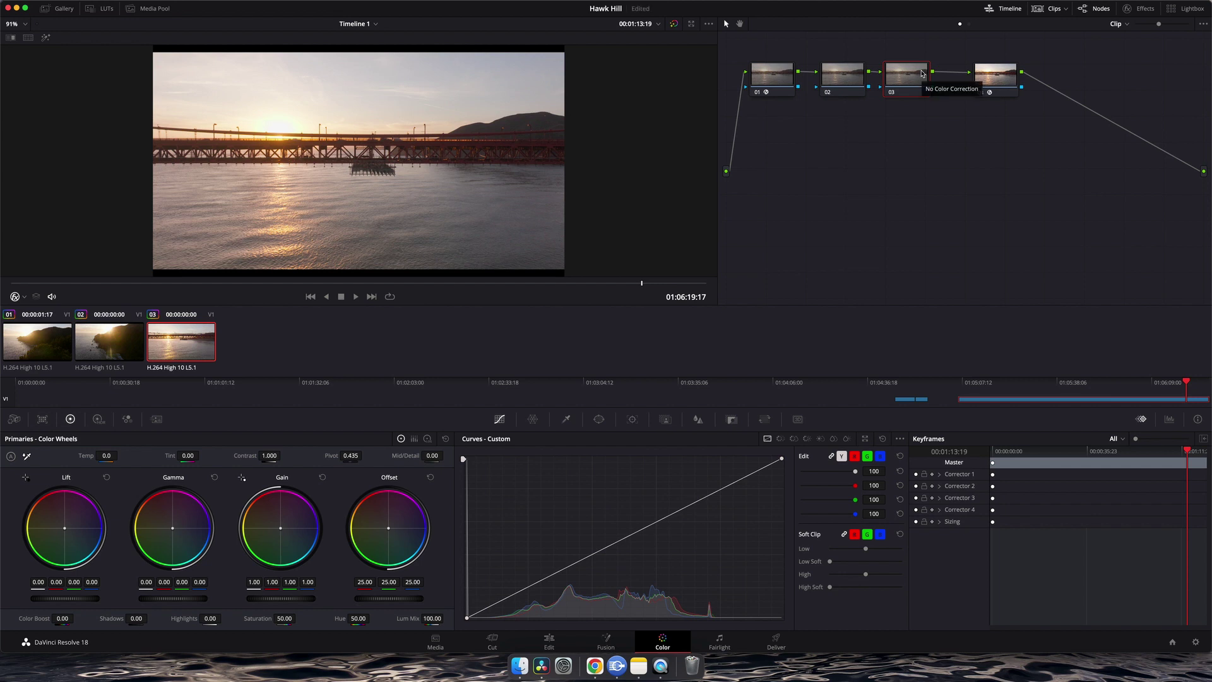
Step: Add a control point in the shadows of node 02's custom curve and set the node's contrast to 1.214
left_click(843, 74)
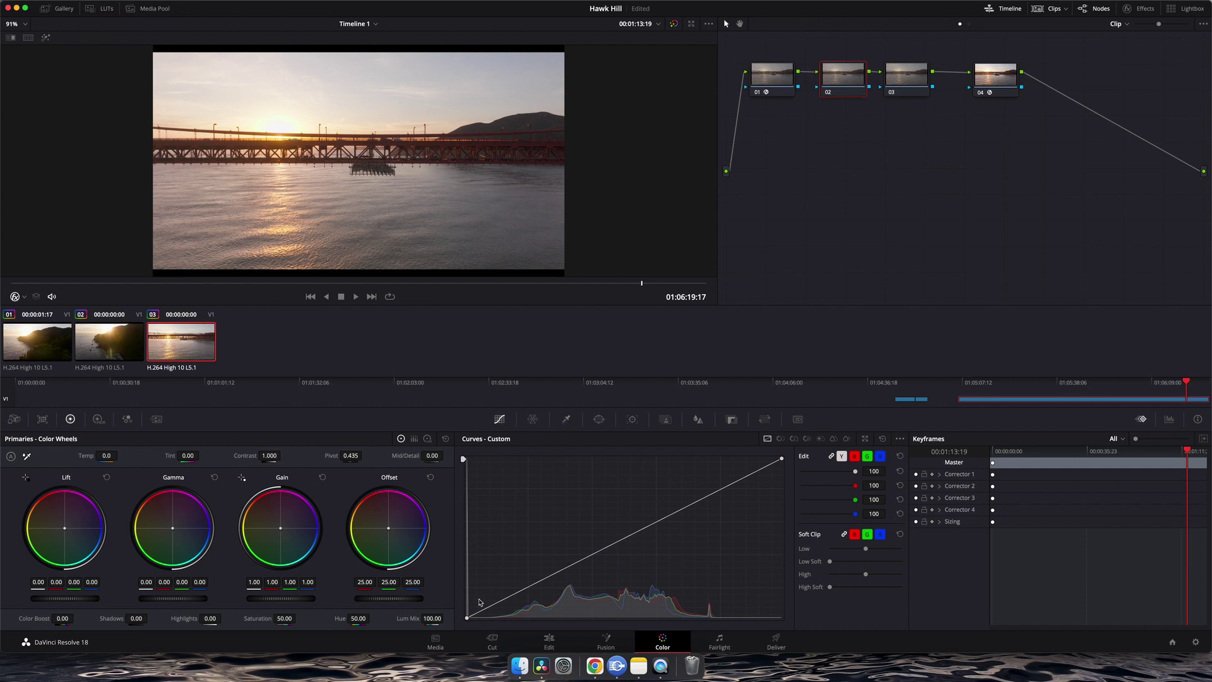
mouse_move(471, 622)
left_mouse_down()
mouse_move(517, 633)
mouse_move(469, 626)
left_mouse_up()
mouse_move(266, 455)
left_mouse_down()
mouse_move(283, 455)
mouse_move(270, 453)
left_mouse_up()
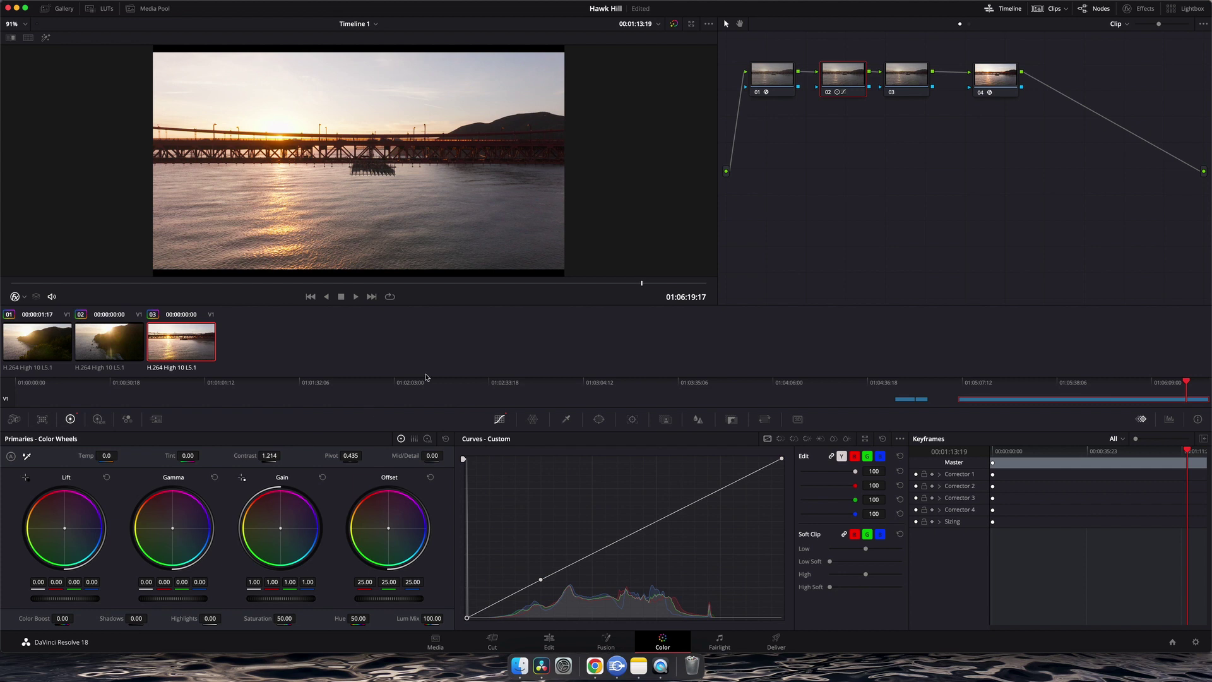
Step: Warm the image on node 03 by setting its color temperature to 220
left_click(904, 74)
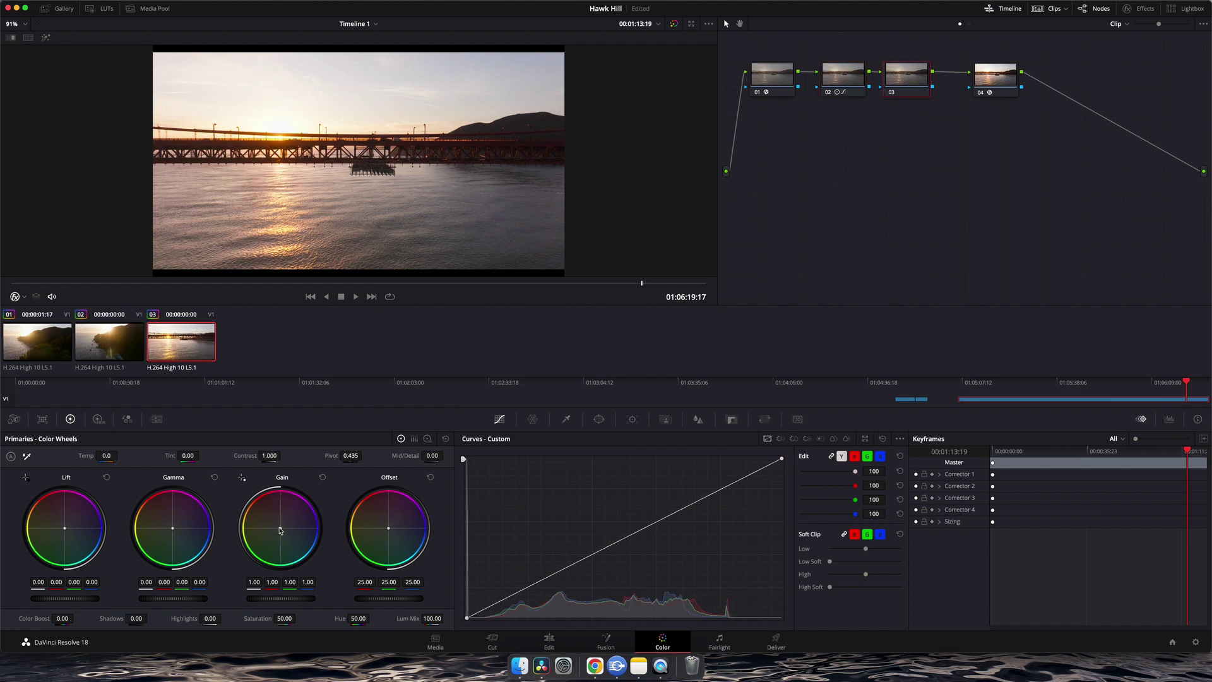
left_click_drag(106, 455, 120, 455)
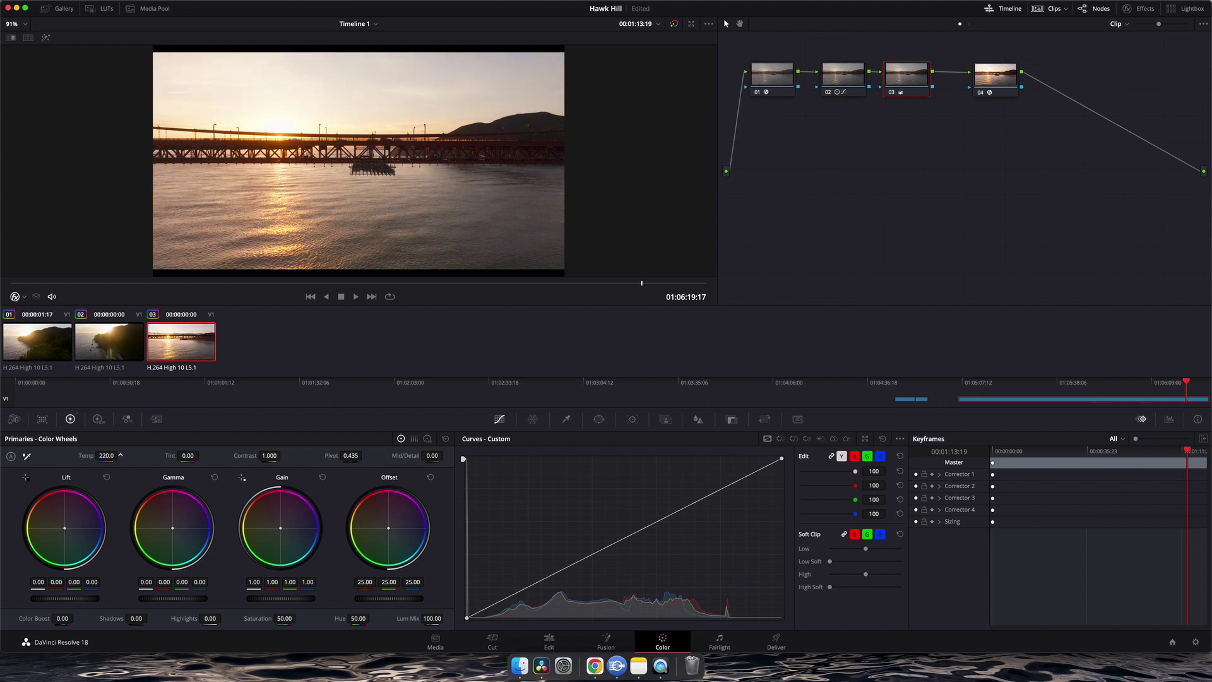